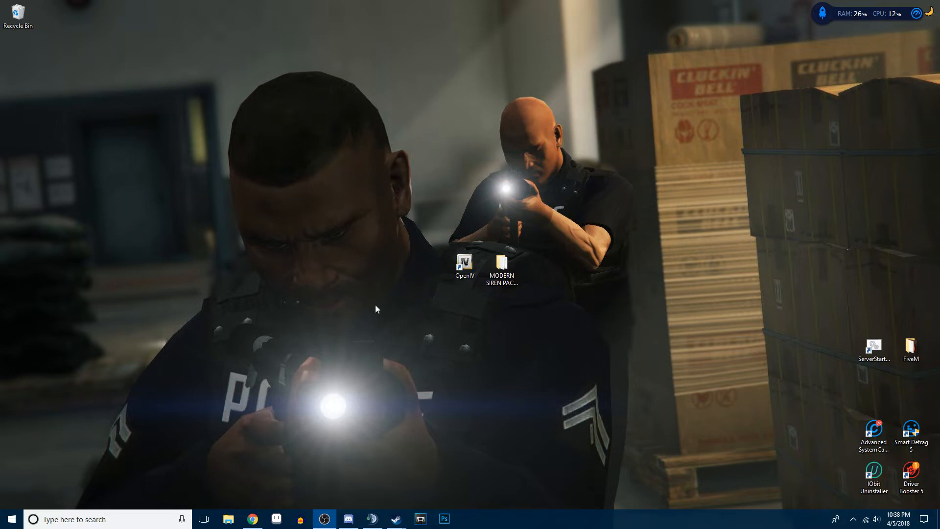
- Extract the ArchiveFix folder from ArchiveFix.rar to the desktop and close the archive
{"action": "left_click_drag", "start_coordinate": [132, 271], "coordinate": [465, 351]}
{"action": "double_click", "coordinate": [464, 348]}
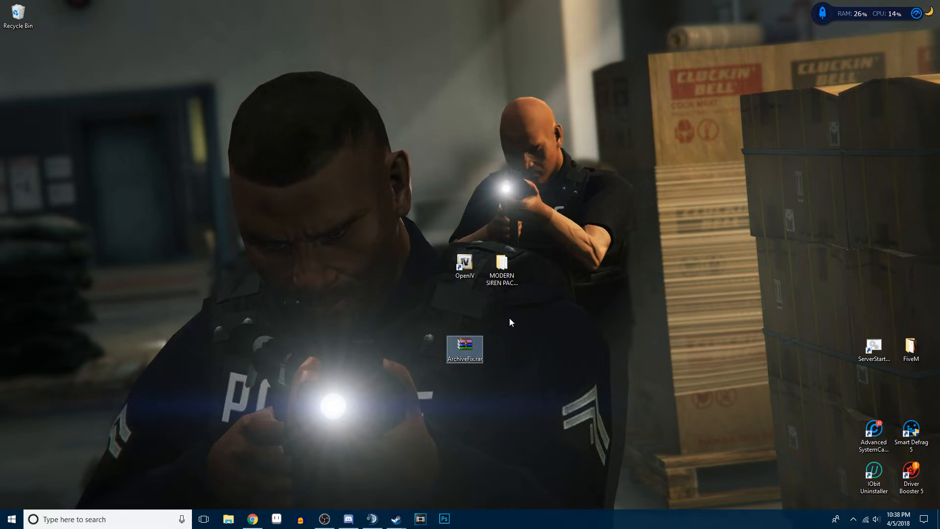
{"action": "left_click", "coordinate": [930, 260]}
{"action": "left_click", "coordinate": [618, 206]}
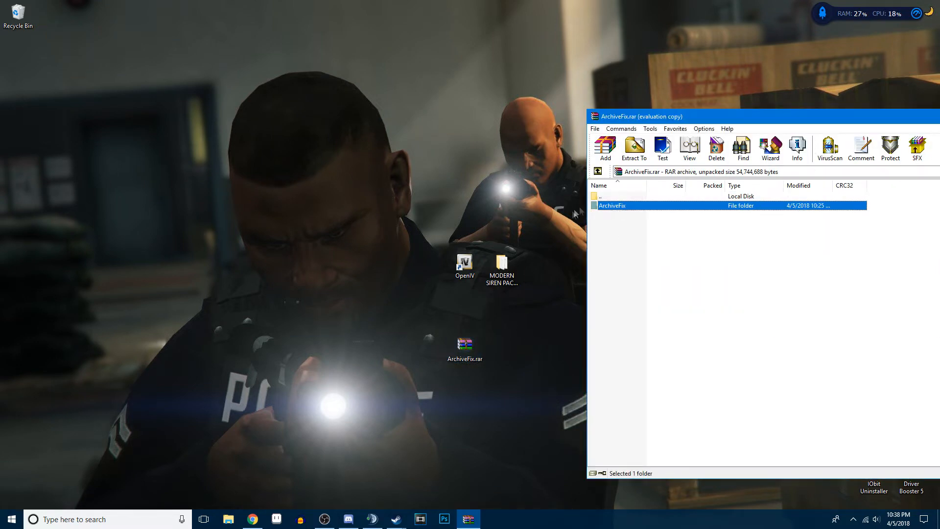
{"action": "left_click_drag", "start_coordinate": [608, 206], "coordinate": [406, 254]}
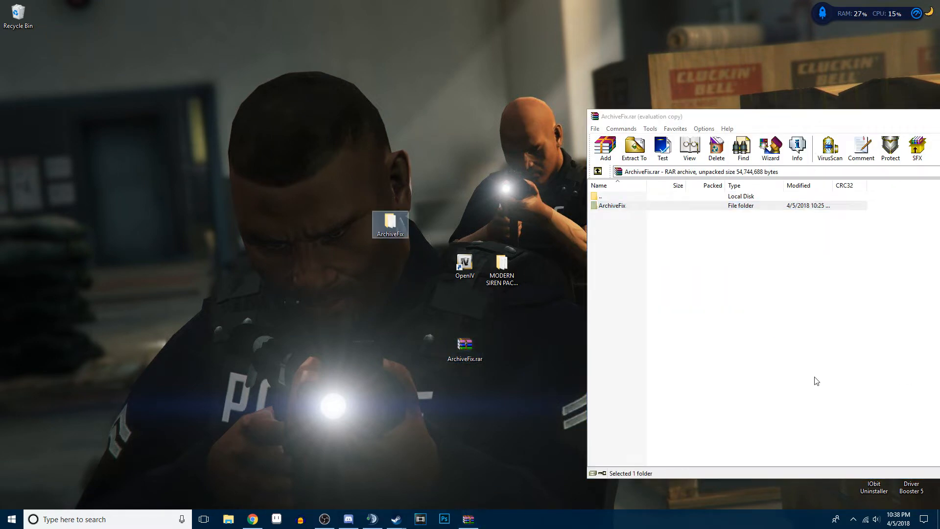
{"action": "key", "text": "Escape"}
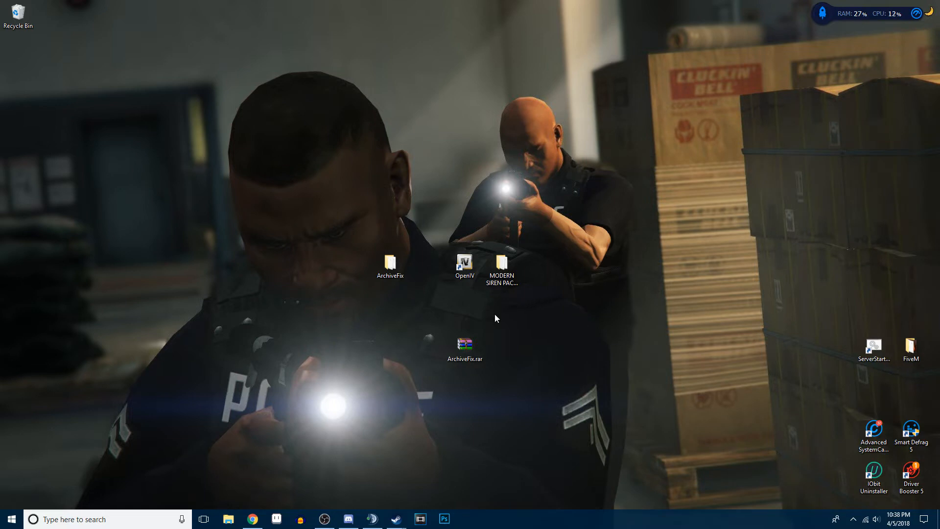
- Launch OpenIV for the Windows version of Grand Theft Auto V and minimise it
{"action": "left_click", "coordinate": [465, 268]}
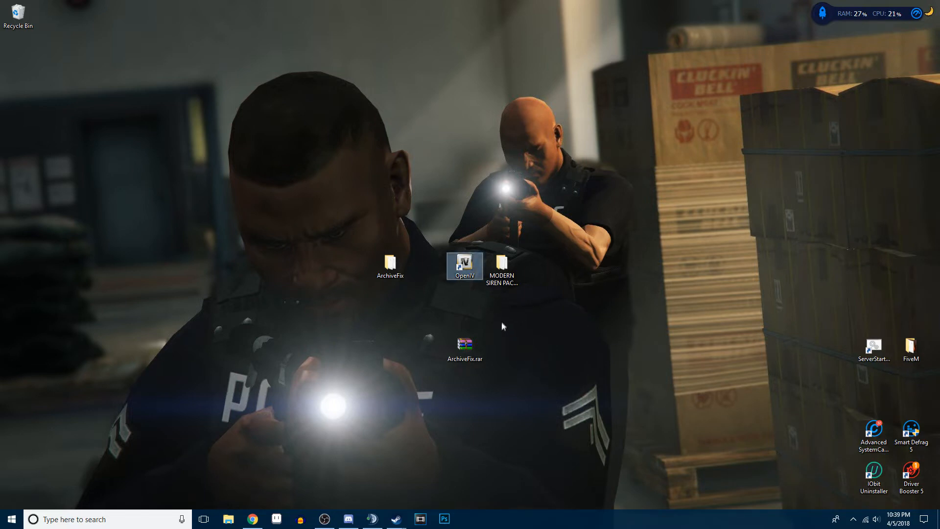
{"action": "key", "text": "Return"}
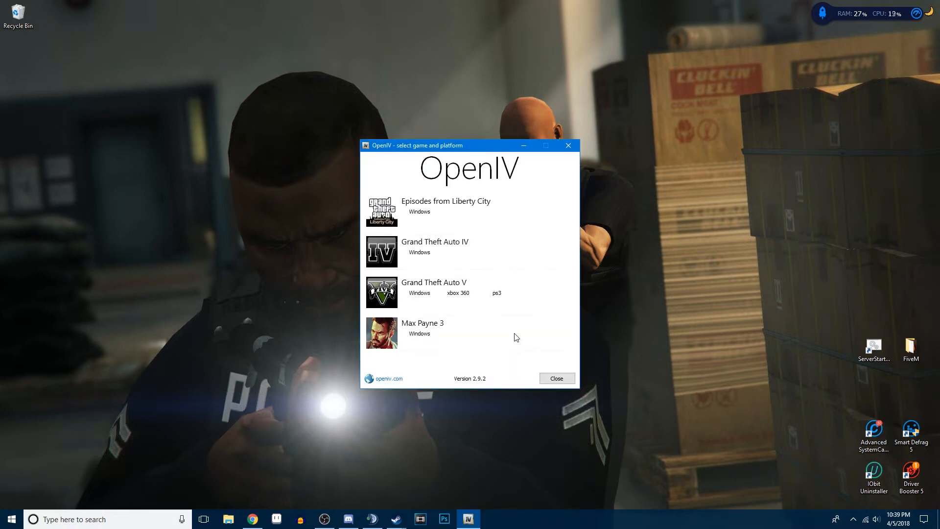
{"action": "left_click", "coordinate": [420, 296]}
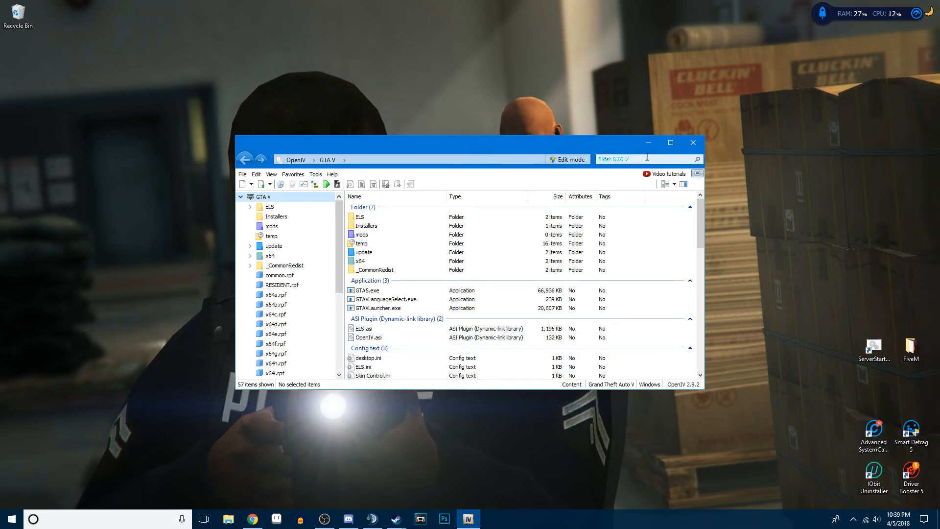
{"action": "left_click", "coordinate": [648, 143]}
- Open the MODERN SIREN PACK - ALPHA 2.0.9 folder and look through the WAV files in its vehicles folder
{"action": "left_click", "coordinate": [503, 283]}
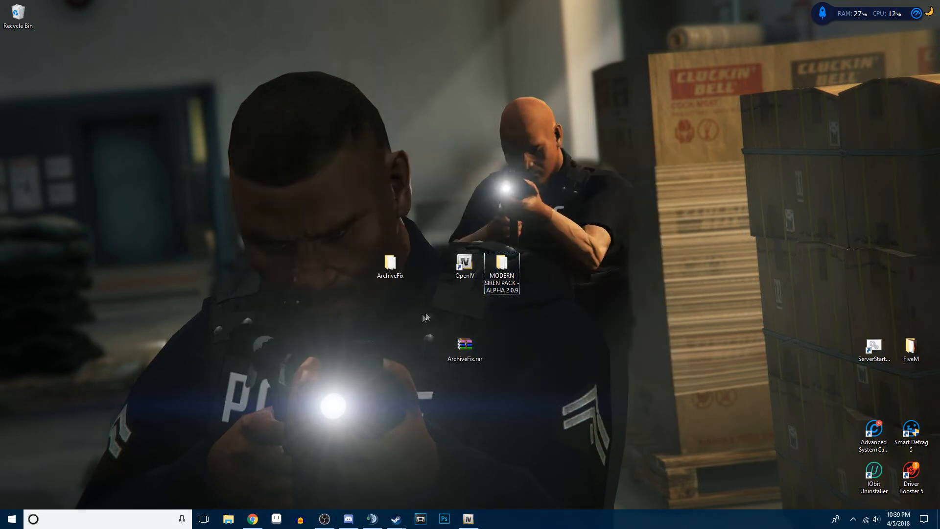
{"action": "double_click", "coordinate": [509, 279]}
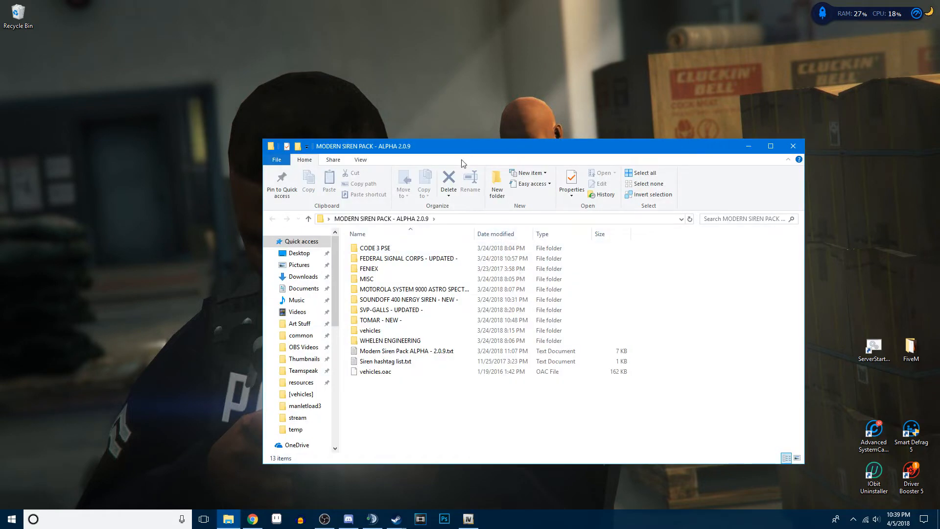
{"action": "left_click_drag", "start_coordinate": [463, 150], "coordinate": [731, 136]}
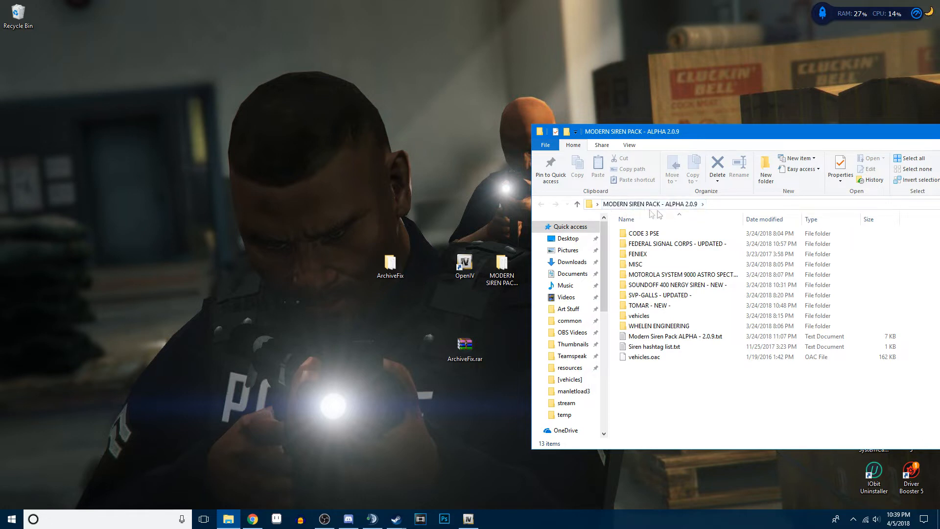
{"action": "left_click", "coordinate": [654, 318]}
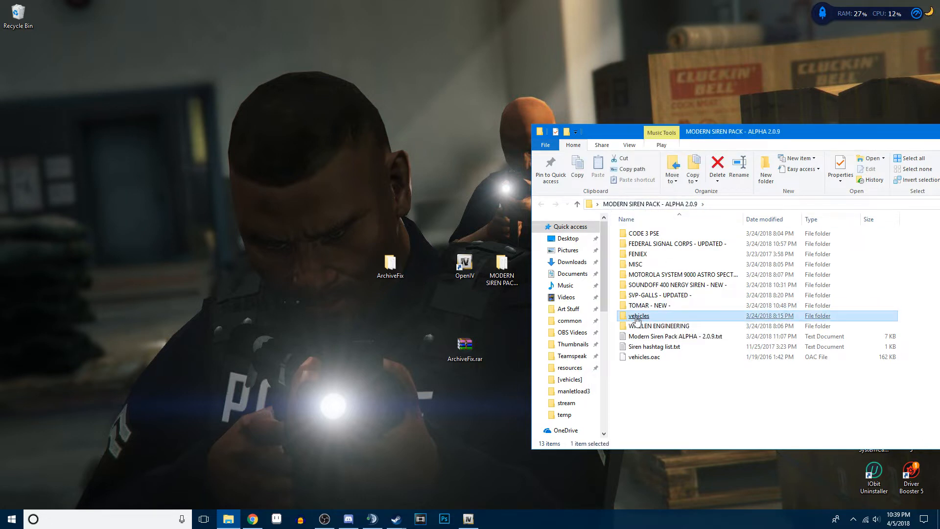
{"action": "left_click", "coordinate": [636, 319]}
{"action": "left_click_drag", "start_coordinate": [755, 134], "coordinate": [607, 122]}
{"action": "left_click_drag", "start_coordinate": [924, 433], "coordinate": [745, 440]}
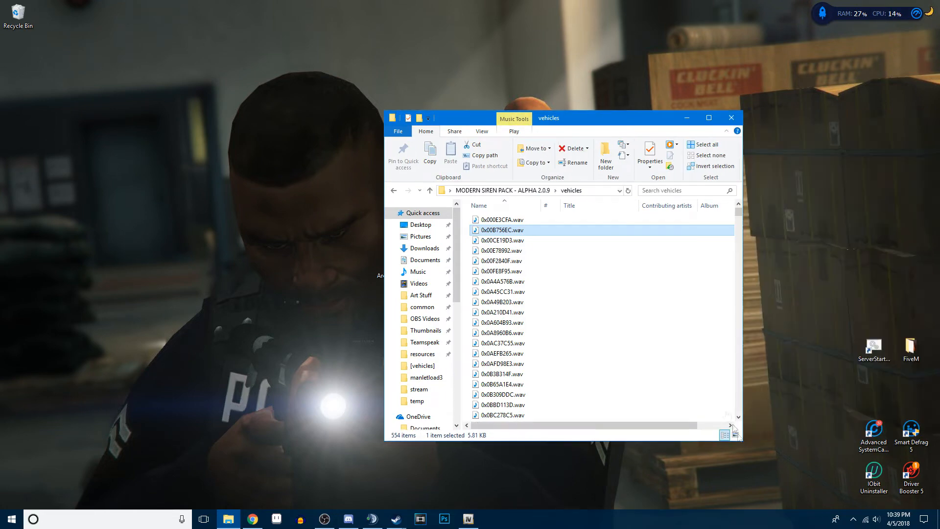
{"action": "left_click_drag", "start_coordinate": [602, 118], "coordinate": [776, 113]}
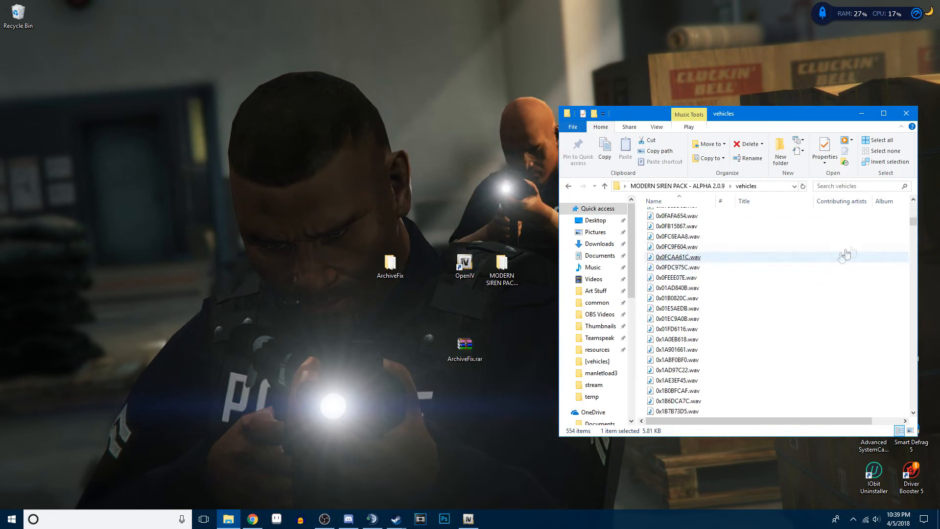
{"action": "left_click_drag", "start_coordinate": [913, 221], "coordinate": [905, 398]}
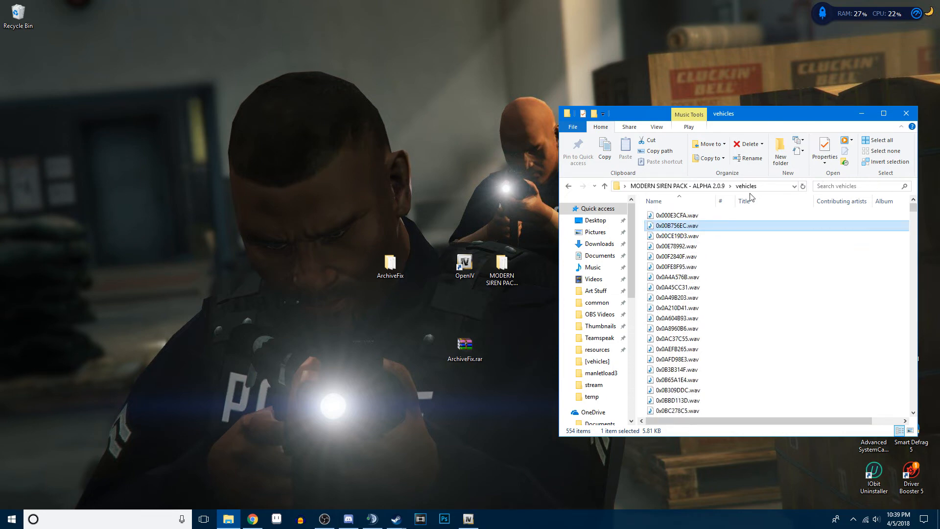
- Move the vehicles folder out of the siren pack onto the desktop
{"action": "left_click", "coordinate": [676, 186]}
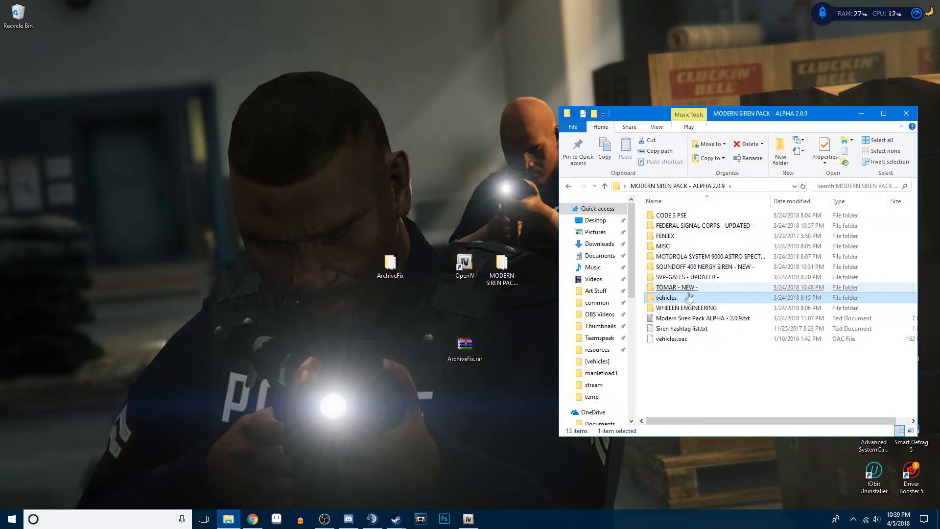
{"action": "left_click_drag", "start_coordinate": [681, 305], "coordinate": [533, 270]}
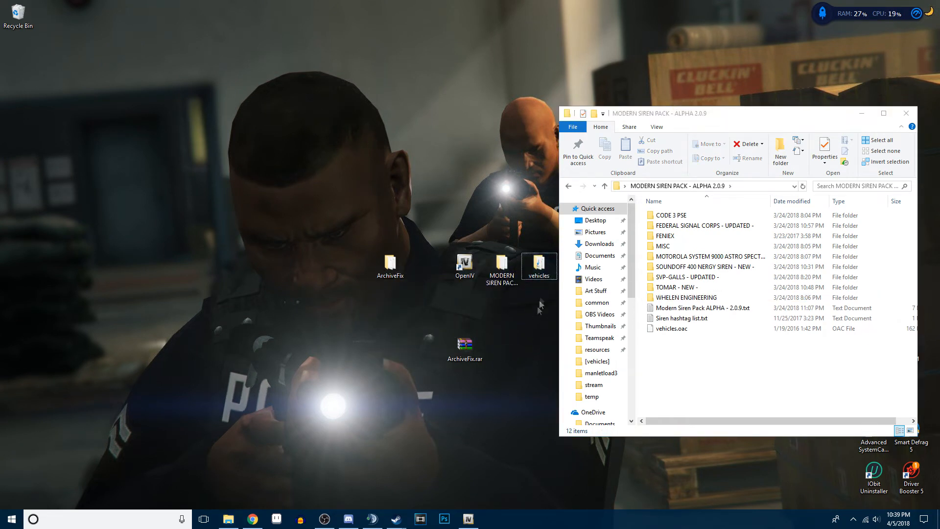
- Open the Federal Signal Unitrol 80k Siren folder inside FEDERAL SIGNAL CORPS - UPDATED
{"action": "double_click", "coordinate": [698, 226]}
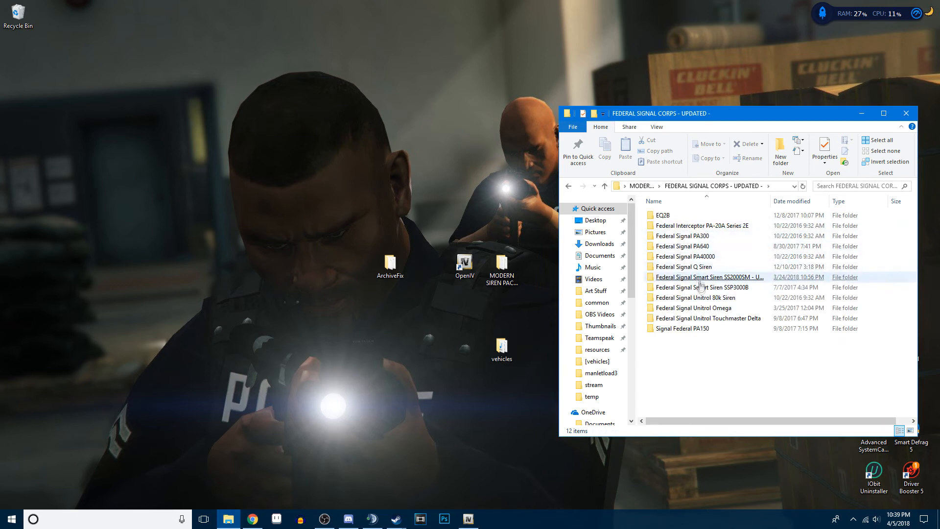
{"action": "left_click", "coordinate": [703, 298]}
{"action": "double_click", "coordinate": [681, 299]}
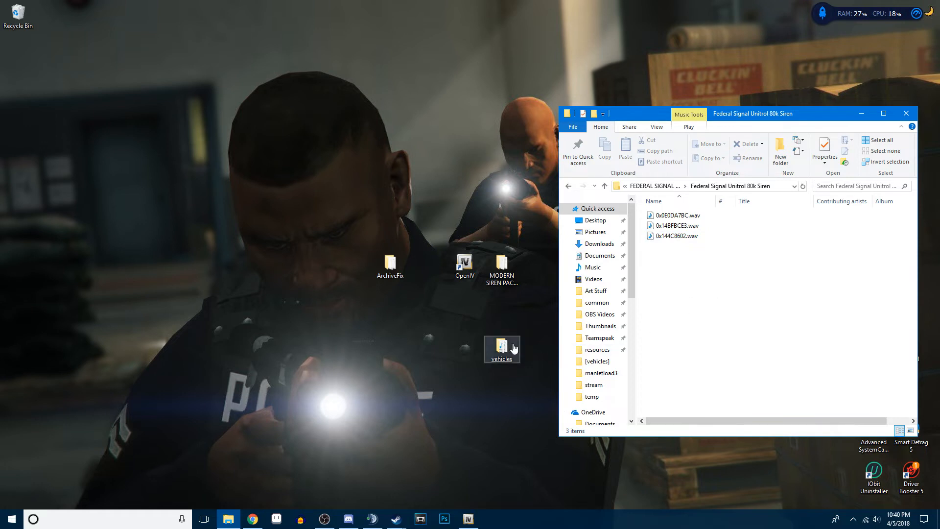
- Make a copy of the vehicles folder on the desktop
{"action": "left_click", "coordinate": [504, 317]}
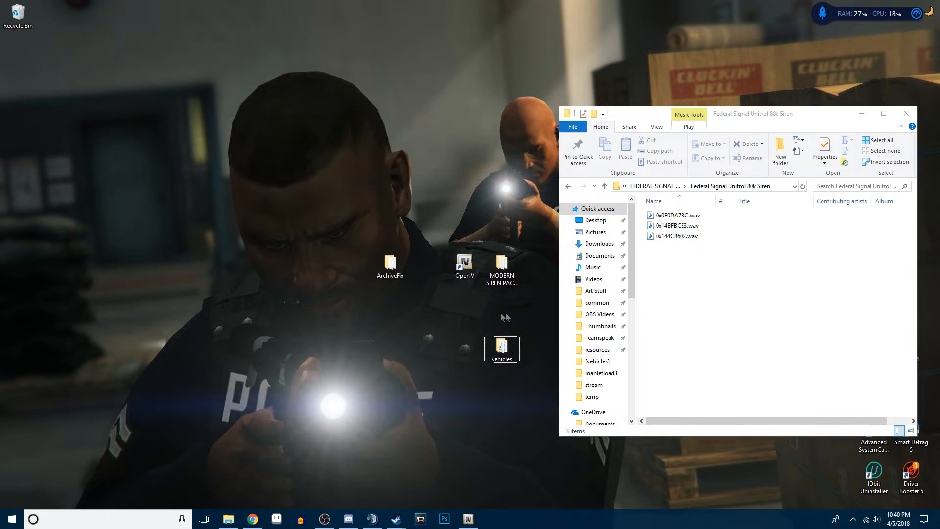
{"action": "right_click", "coordinate": [502, 345]}
{"action": "left_click", "coordinate": [526, 288]}
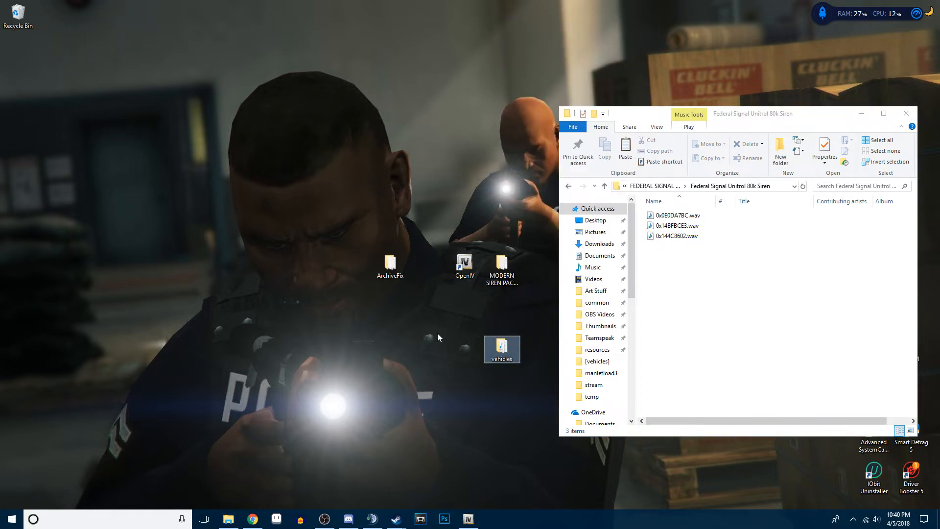
{"action": "right_click", "coordinate": [437, 333]}
{"action": "left_click", "coordinate": [459, 377]}
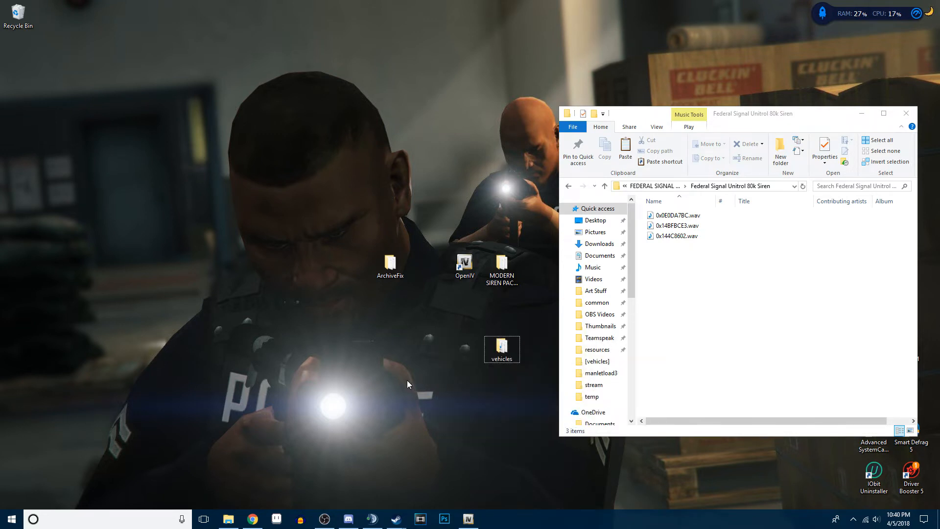
- Rename the copied folder "vehicles backup" and place it on the desktop well apart from the original vehicles folder
{"action": "left_click_drag", "start_coordinate": [421, 357], "coordinate": [458, 352]}
{"action": "right_click", "coordinate": [448, 353]}
{"action": "right_click", "coordinate": [462, 351]}
{"action": "left_click", "coordinate": [488, 323]}
{"action": "key", "text": "BackSpace"}
{"action": "key", "text": "BackSpace"}
{"action": "key", "text": "BackSpace"}
{"action": "key", "text": "BackSpace"}
{"action": "key", "text": "BackSpace"}
{"action": "key", "text": "BackSpace"}
{"action": "type", "text": "backup"}
{"action": "key", "text": "Return"}
{"action": "left_click_drag", "start_coordinate": [463, 349], "coordinate": [277, 225]}
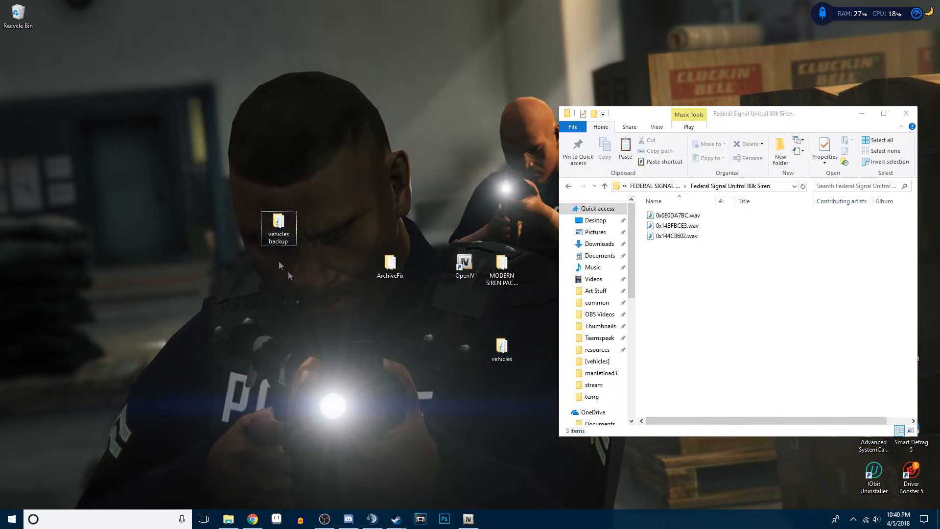
{"action": "left_click_drag", "start_coordinate": [501, 350], "coordinate": [462, 352]}
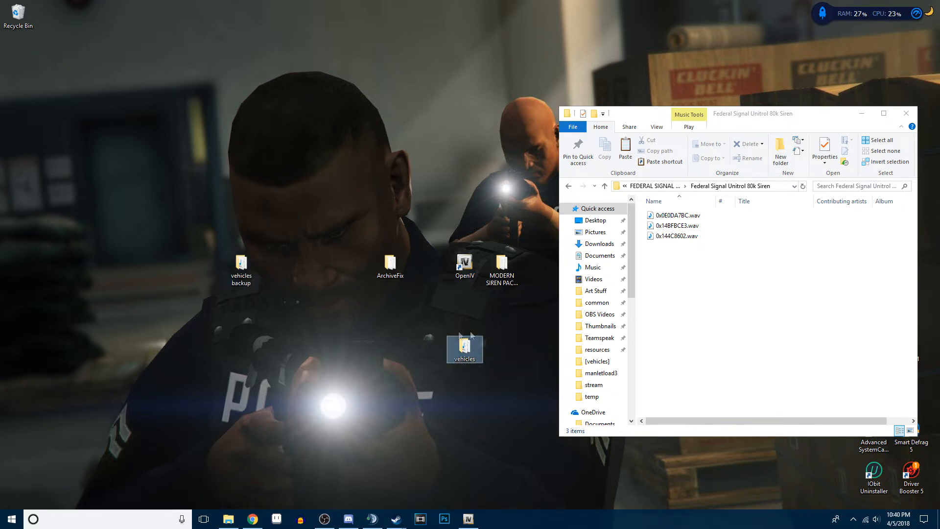
- Move the three Federal Signal Unitrol 80k Siren WAV files into the desktop vehicles folder, replacing the files with the same names
{"action": "left_click", "coordinate": [690, 284]}
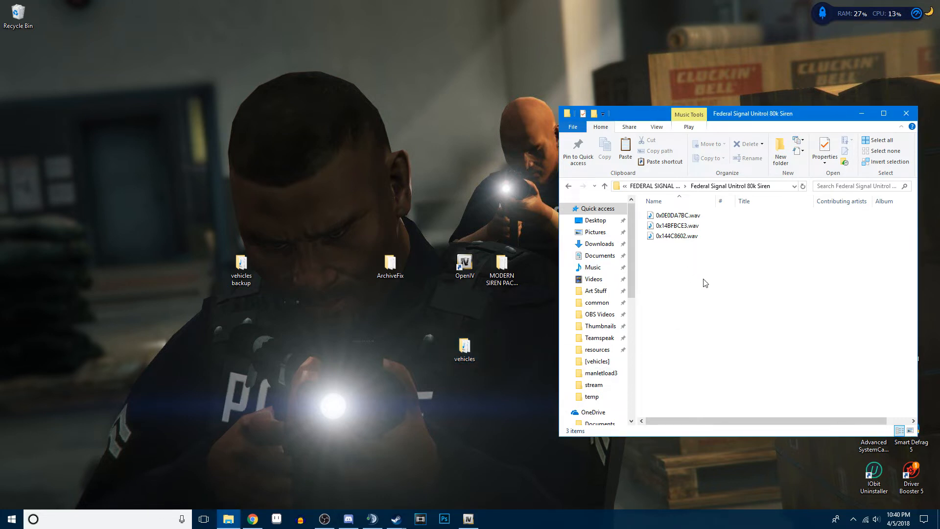
{"action": "left_click_drag", "start_coordinate": [700, 252], "coordinate": [660, 223]}
{"action": "left_click", "coordinate": [688, 266]}
{"action": "left_click_drag", "start_coordinate": [733, 255], "coordinate": [660, 205]}
{"action": "right_click", "coordinate": [683, 265]}
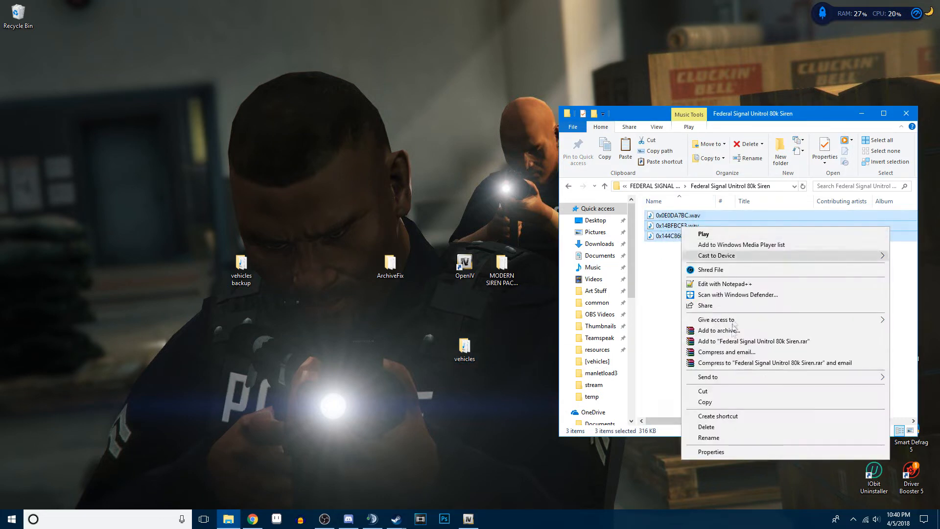
{"action": "left_click", "coordinate": [715, 398]}
{"action": "left_click_drag", "start_coordinate": [694, 237], "coordinate": [464, 344]}
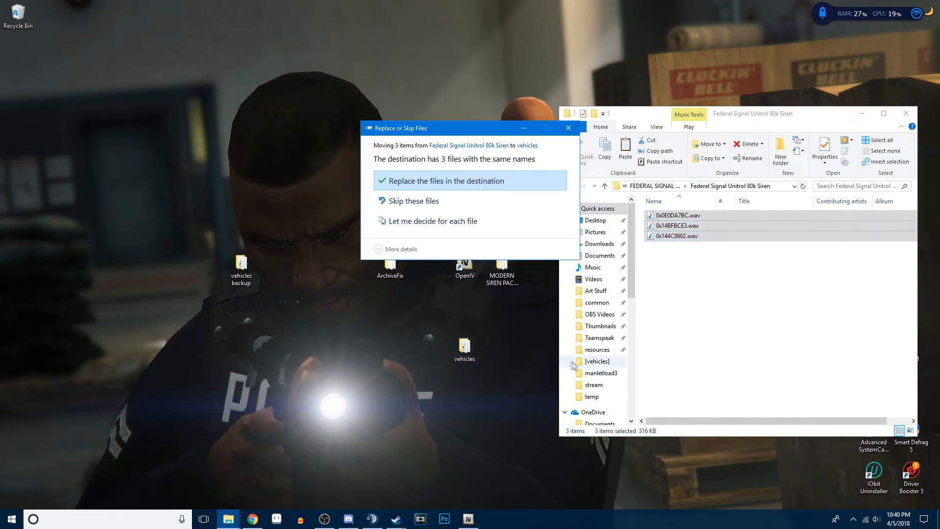
{"action": "left_click", "coordinate": [442, 181]}
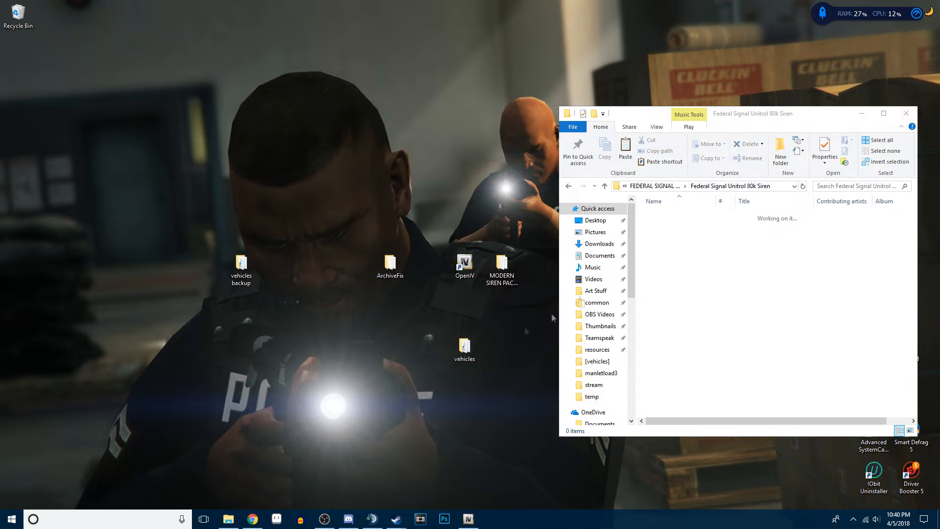
{"action": "right_click", "coordinate": [706, 260]}
{"action": "left_click", "coordinate": [679, 318]}
{"action": "right_click", "coordinate": [739, 249]}
{"action": "left_click", "coordinate": [766, 284]}
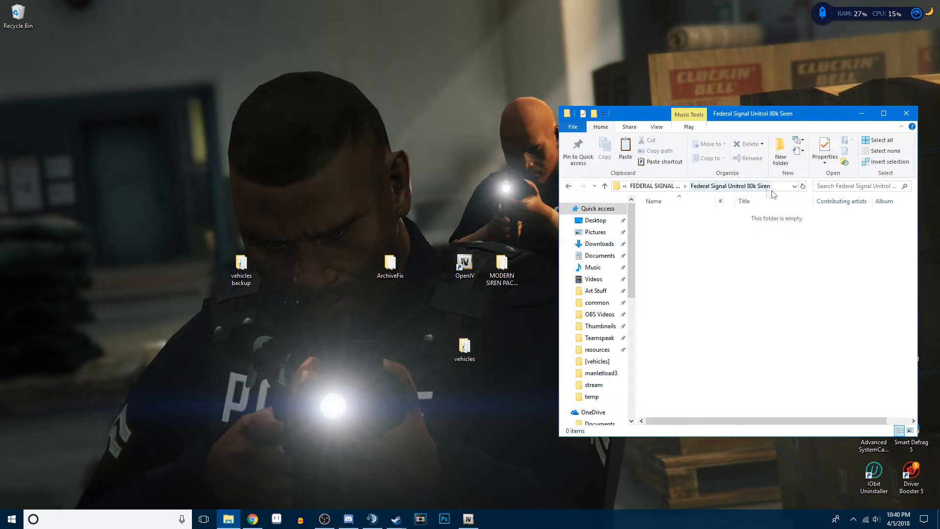
- Move vehicles.oac from the MODERN SIREN PACK - ALPHA 2.0.9 folder to the desktop and close the pack folder
{"action": "left_click", "coordinate": [654, 186]}
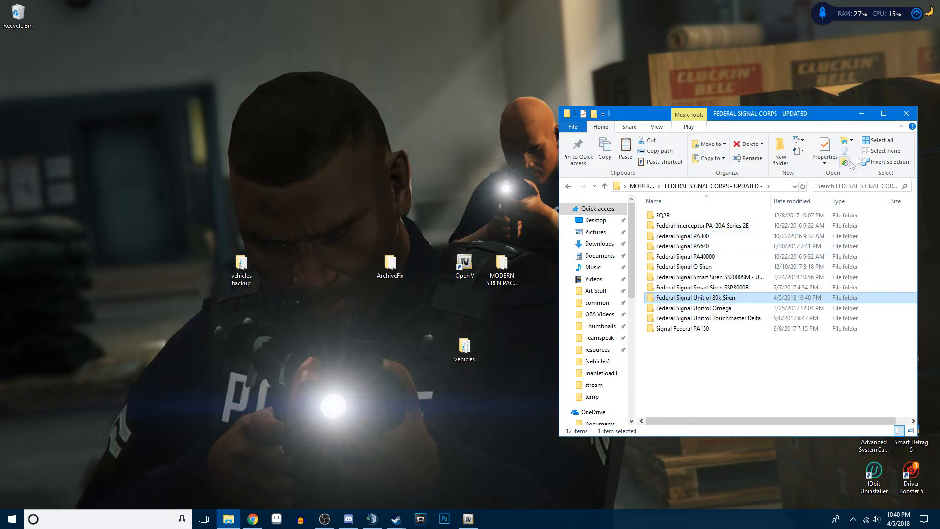
{"action": "left_click", "coordinate": [905, 118]}
{"action": "double_click", "coordinate": [501, 268]}
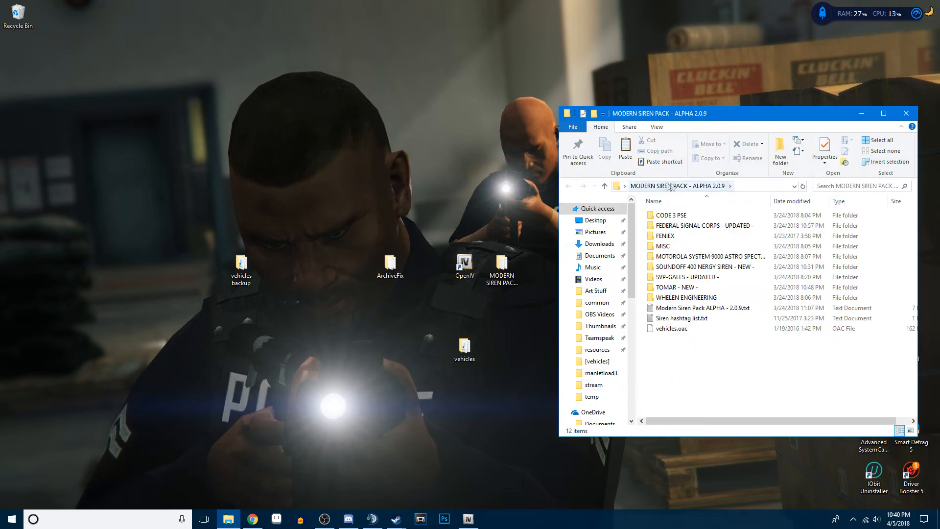
{"action": "left_click", "coordinate": [676, 331]}
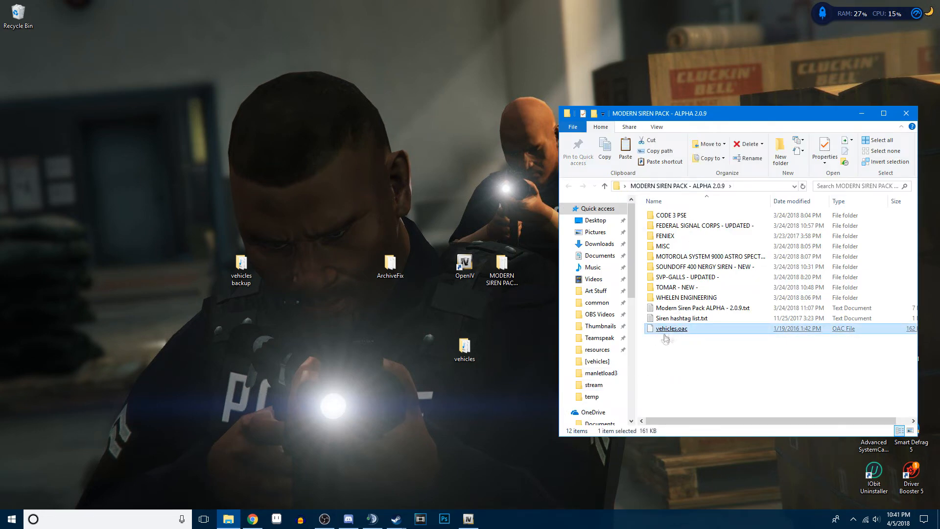
{"action": "left_click", "coordinate": [697, 366]}
{"action": "left_click_drag", "start_coordinate": [680, 329], "coordinate": [497, 348]}
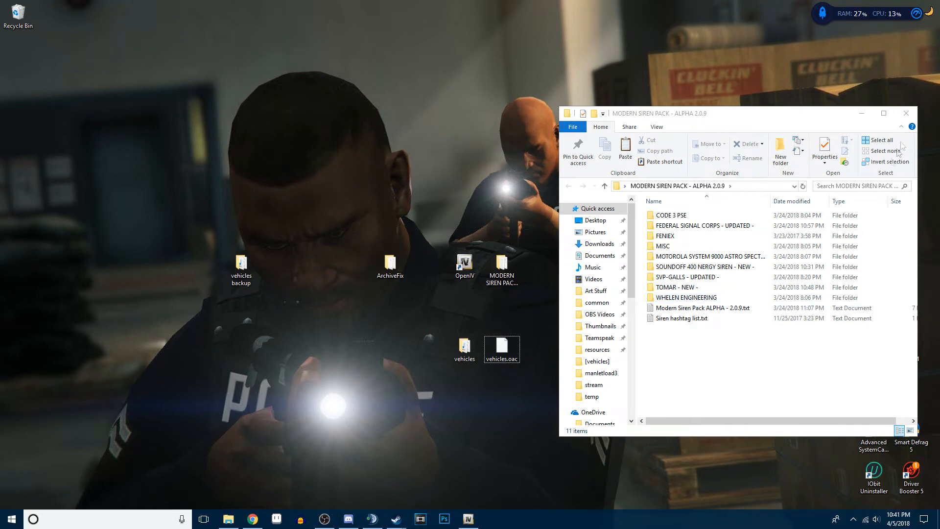
{"action": "left_click", "coordinate": [905, 113]}
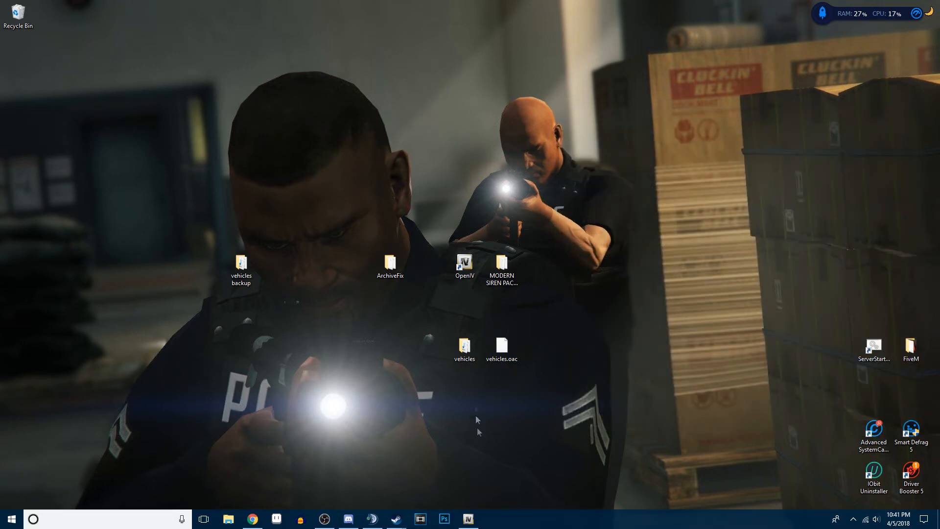
- Switch to OpenIV and browse the GTA V files to x64/audio/sfx/RESIDENT.rpf
{"action": "left_click", "coordinate": [468, 518]}
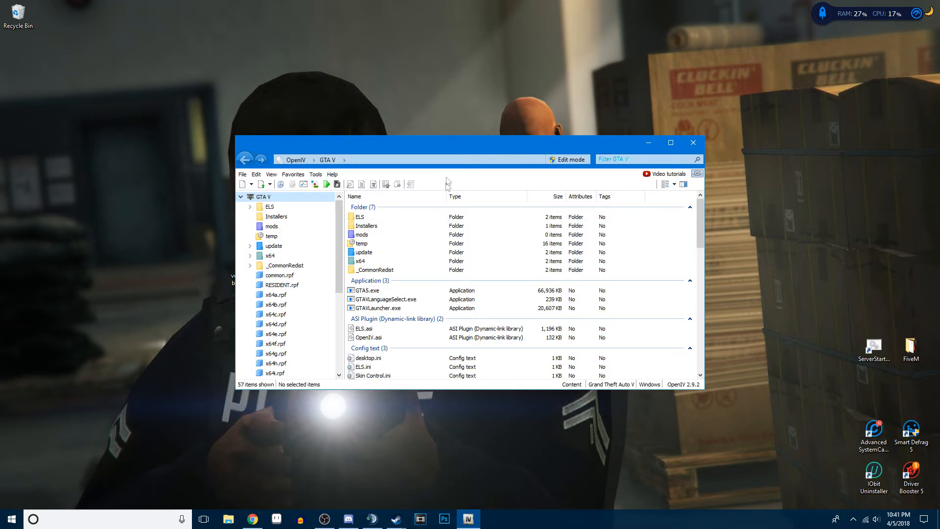
{"action": "left_click_drag", "start_coordinate": [387, 150], "coordinate": [693, 178]}
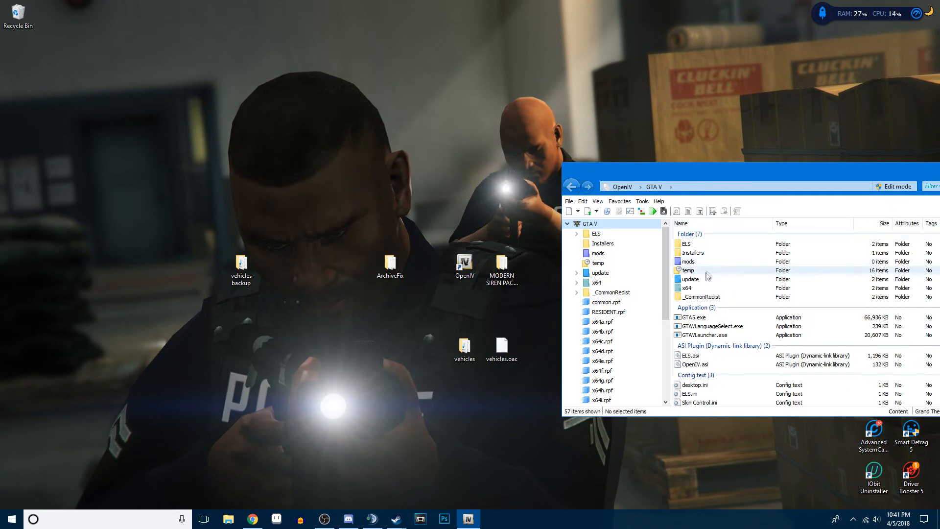
{"action": "double_click", "coordinate": [690, 279]}
{"action": "key", "text": "BackSpace"}
{"action": "double_click", "coordinate": [691, 288]}
{"action": "double_click", "coordinate": [688, 244]}
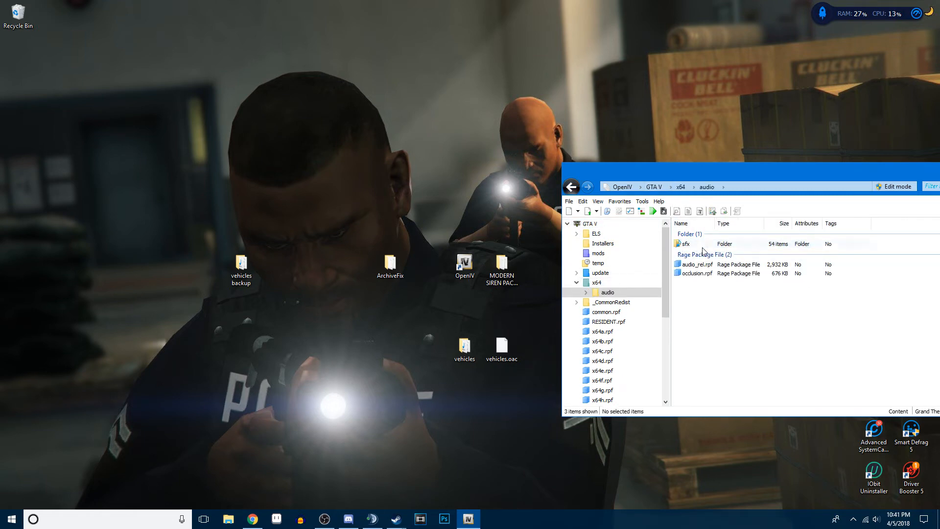
{"action": "double_click", "coordinate": [690, 244]}
{"action": "scroll", "coordinate": [744, 320], "scroll_direction": "down", "scroll_amount": 6}
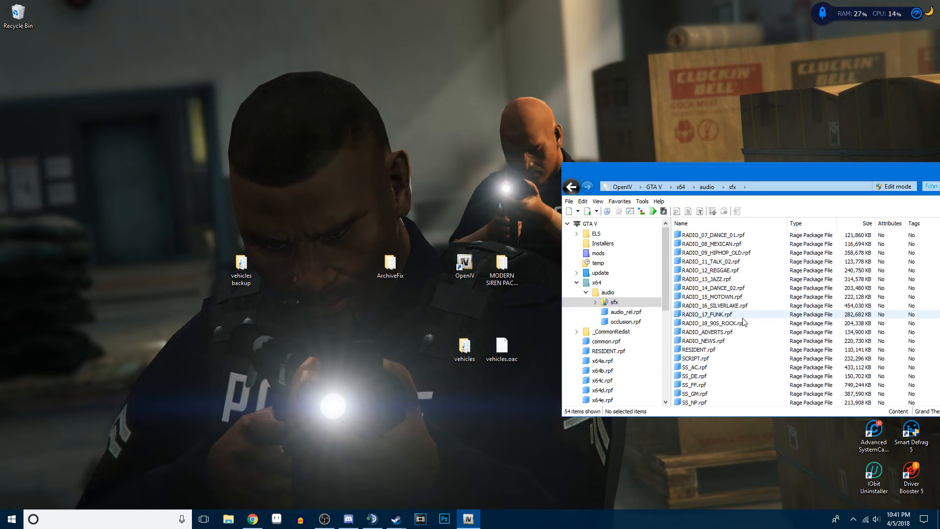
{"action": "double_click", "coordinate": [698, 350]}
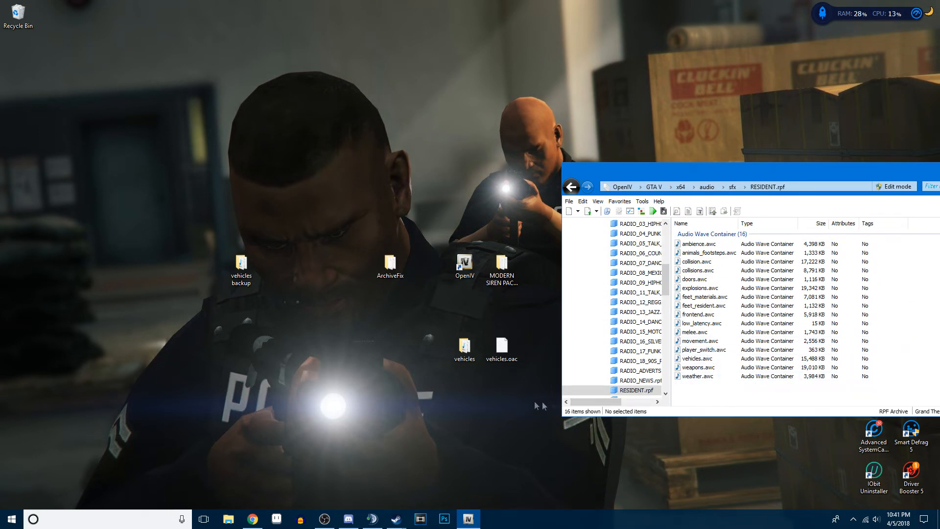
- Create a new folder named VehiclesTemp on the desktop
{"action": "left_click", "coordinate": [493, 372]}
{"action": "right_click", "coordinate": [399, 291]}
{"action": "right_click", "coordinate": [360, 335]}
{"action": "left_click", "coordinate": [398, 334]}
{"action": "right_click", "coordinate": [398, 342]}
{"action": "mouse_move", "coordinate": [454, 433]}
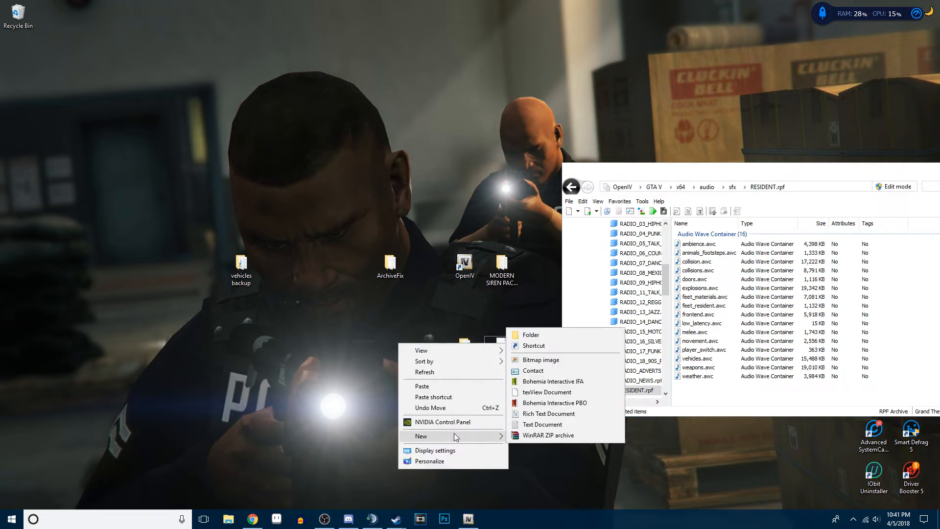
{"action": "left_click", "coordinate": [531, 335]}
{"action": "type", "text": "VehiclesTemp"}
{"action": "key", "text": "Return"}
- Move the vehicles folder and vehicles.oac into VehiclesTemp and open that folder beside the OpenIV window
{"action": "left_click", "coordinate": [470, 411]}
{"action": "left_click_drag", "start_coordinate": [464, 348], "coordinate": [389, 349]}
{"action": "left_click", "coordinate": [498, 352]}
{"action": "left_click_drag", "start_coordinate": [498, 352], "coordinate": [390, 348]}
{"action": "double_click", "coordinate": [390, 348]}
{"action": "left_click_drag", "start_coordinate": [728, 116], "coordinate": [328, 140]}
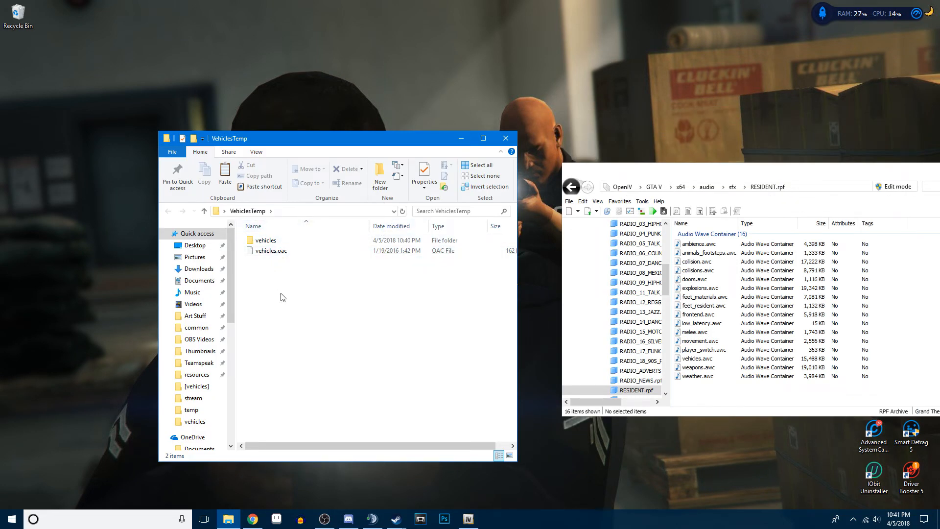
- Enable edit mode in OpenIV and import vehicles.oac from VehiclesTemp into RESIDENT.rpf
{"action": "left_click", "coordinate": [273, 251]}
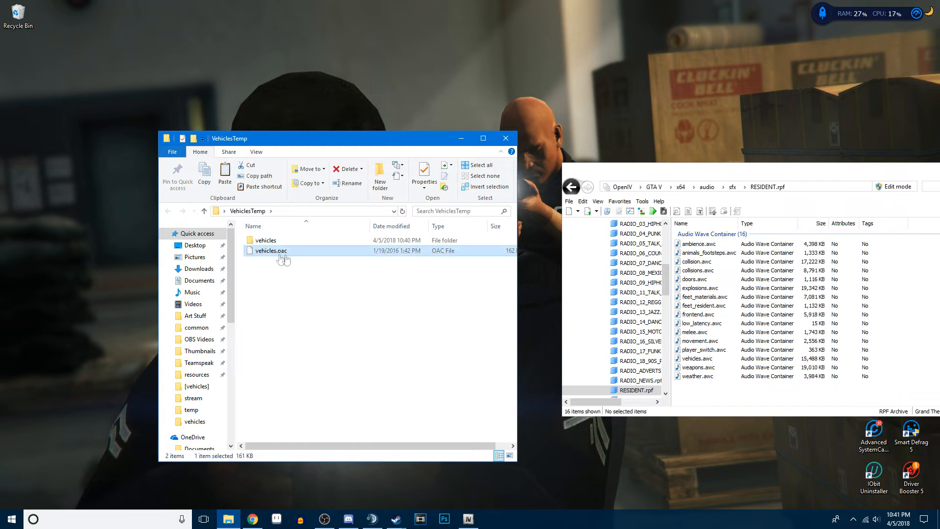
{"action": "mouse_move", "coordinate": [336, 265]}
{"action": "left_mouse_down"}
{"action": "mouse_move", "coordinate": [687, 291]}
{"action": "mouse_move", "coordinate": [331, 271]}
{"action": "mouse_move", "coordinate": [326, 254]}
{"action": "left_mouse_up"}
{"action": "left_click_drag", "start_coordinate": [766, 173], "coordinate": [689, 189]}
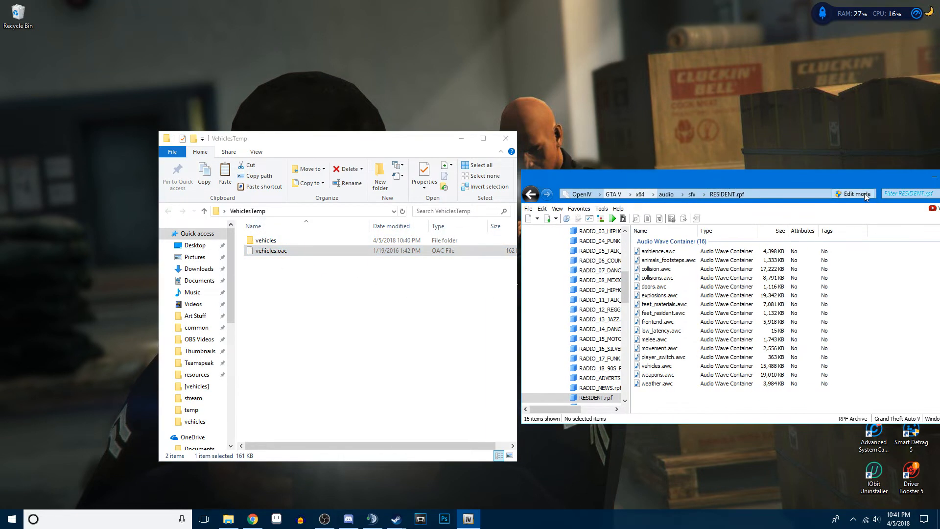
{"action": "left_click", "coordinate": [859, 194]}
{"action": "left_click", "coordinate": [495, 292]}
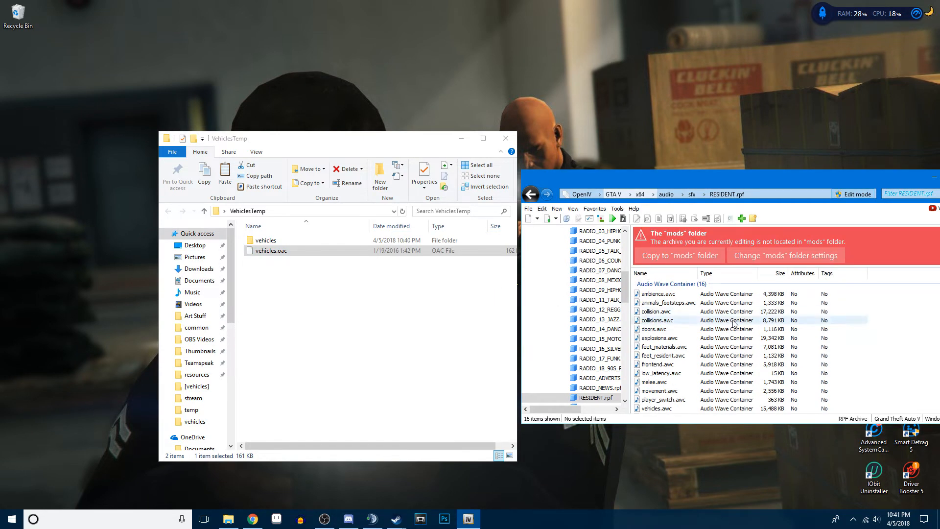
{"action": "left_click_drag", "start_coordinate": [268, 263], "coordinate": [689, 318]}
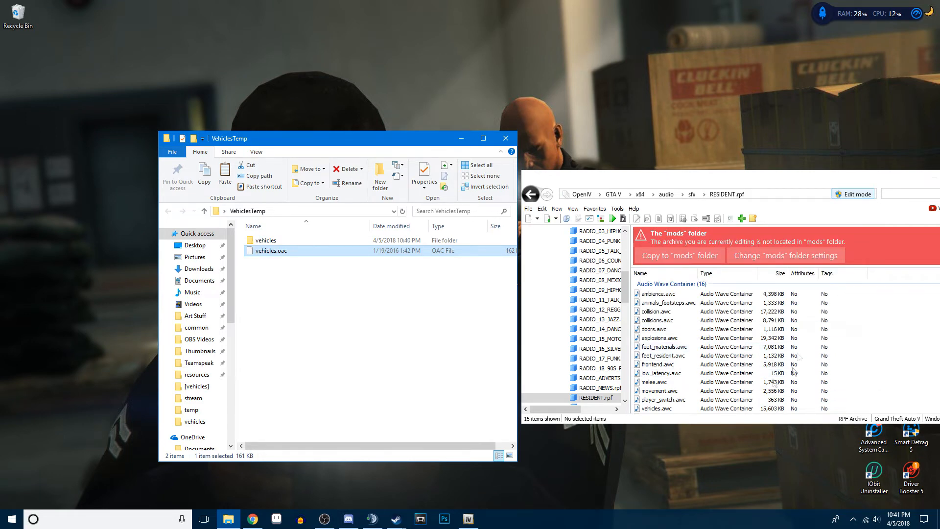
- Examine vehicles.awc in RESIDENT.rpf and the WAV files in the VehiclesTemp vehicles folder, closing the folder when done
{"action": "left_click_drag", "start_coordinate": [641, 183], "coordinate": [436, 181]}
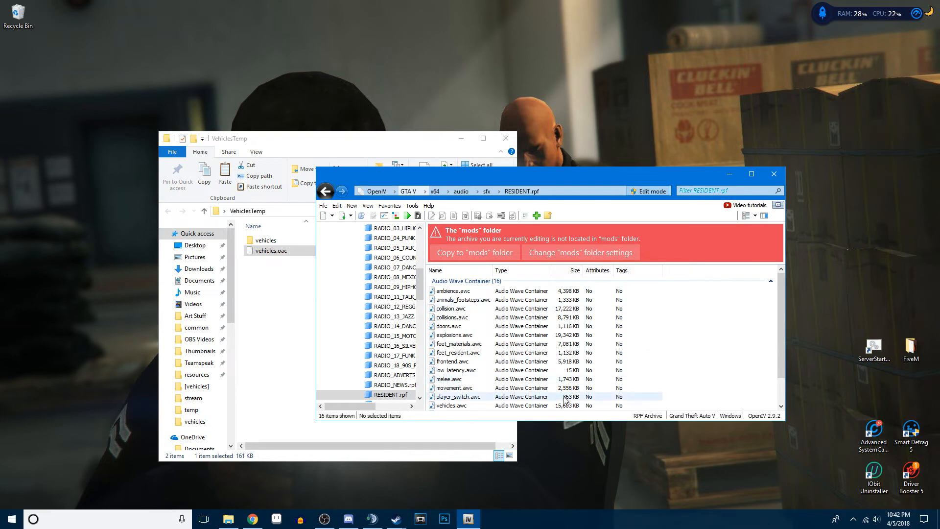
{"action": "left_click_drag", "start_coordinate": [659, 175], "coordinate": [773, 183]}
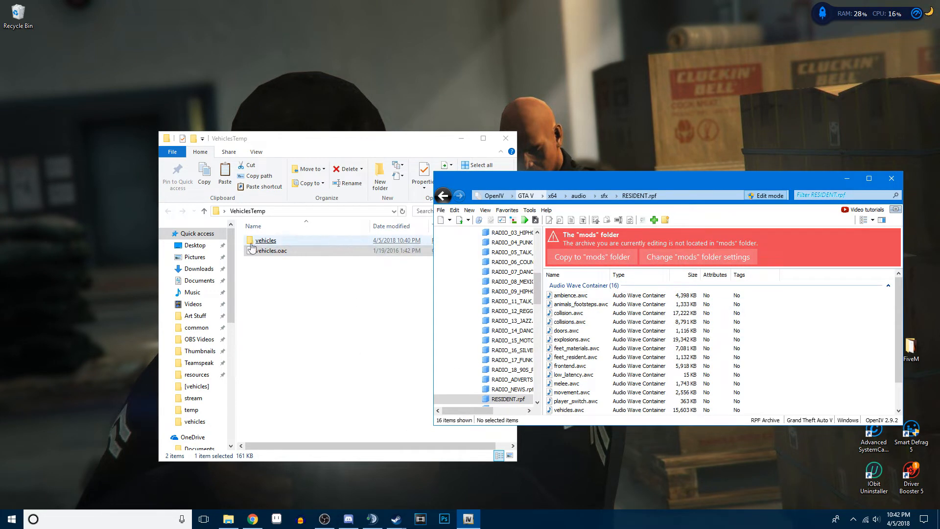
{"action": "double_click", "coordinate": [281, 241]}
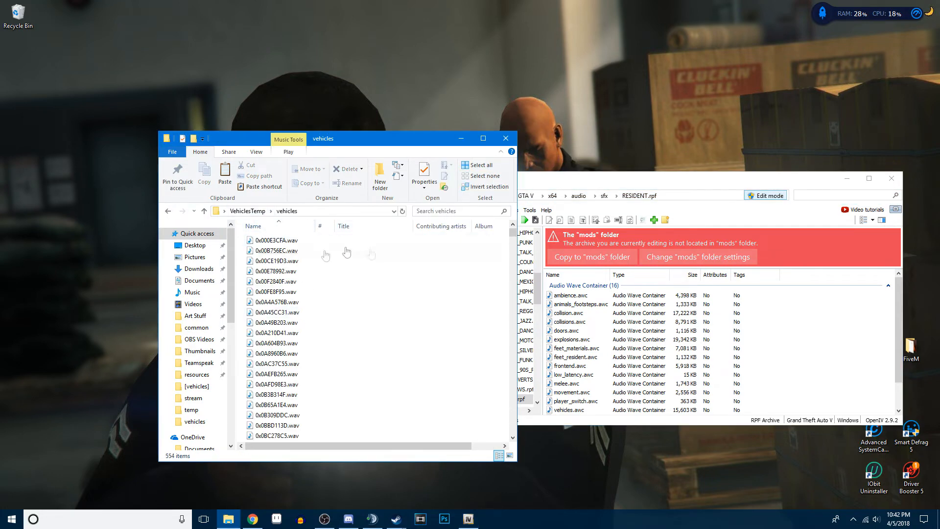
{"action": "left_click_drag", "start_coordinate": [514, 236], "coordinate": [512, 435]}
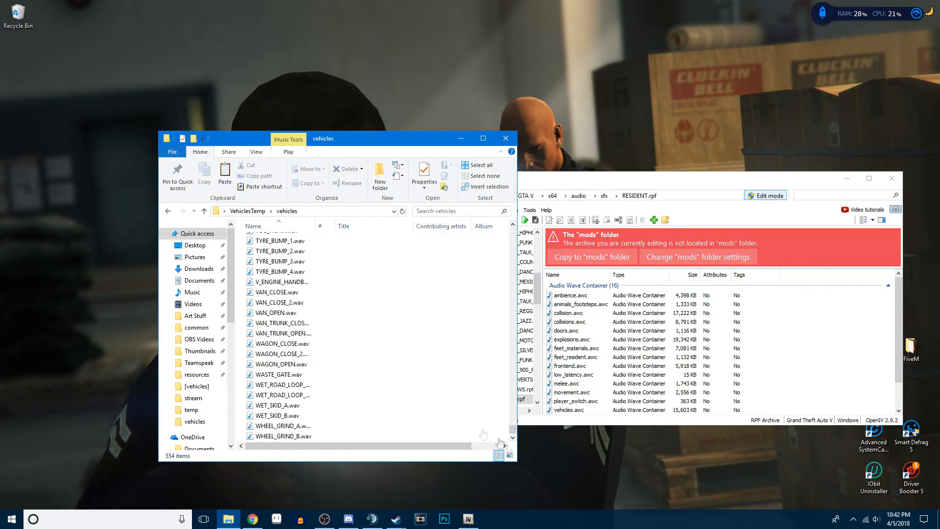
{"action": "left_click", "coordinate": [284, 241]}
{"action": "left_click", "coordinate": [305, 374]}
{"action": "left_click", "coordinate": [309, 313]}
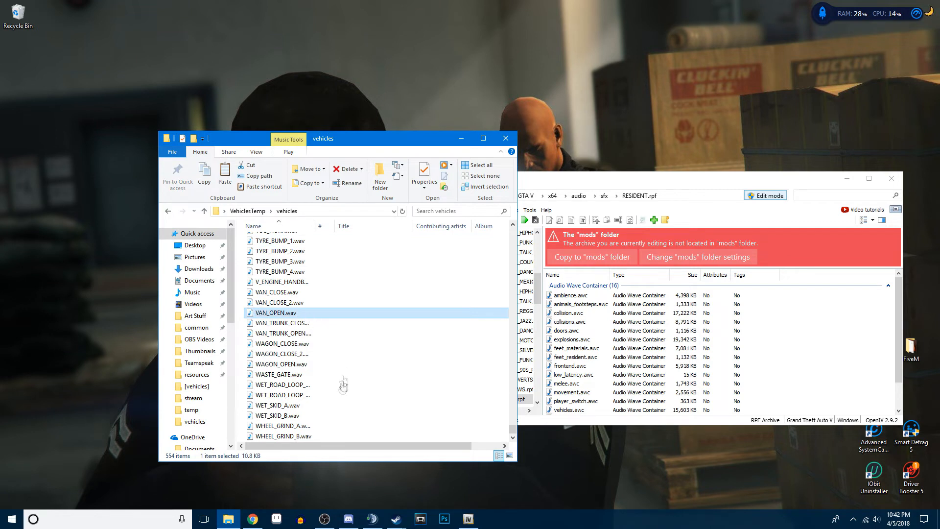
{"action": "left_click", "coordinate": [249, 211]}
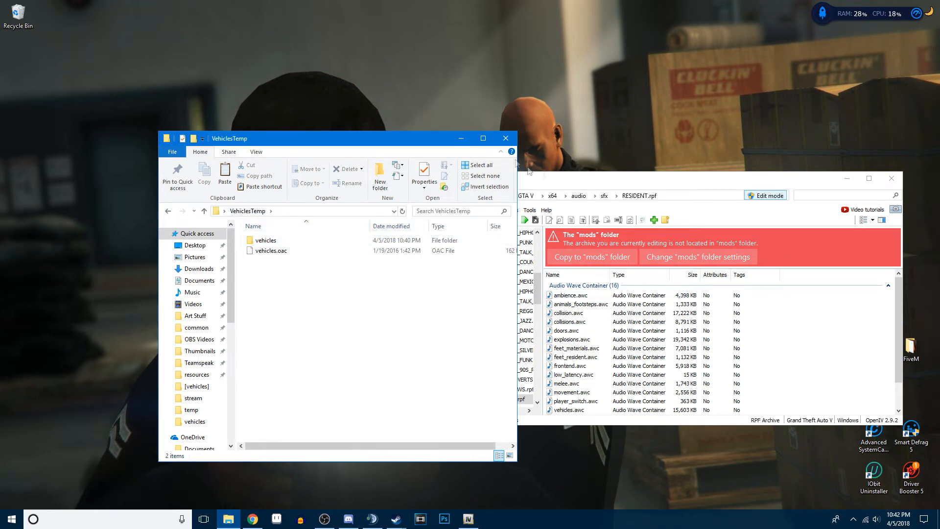
{"action": "left_click", "coordinate": [505, 140]}
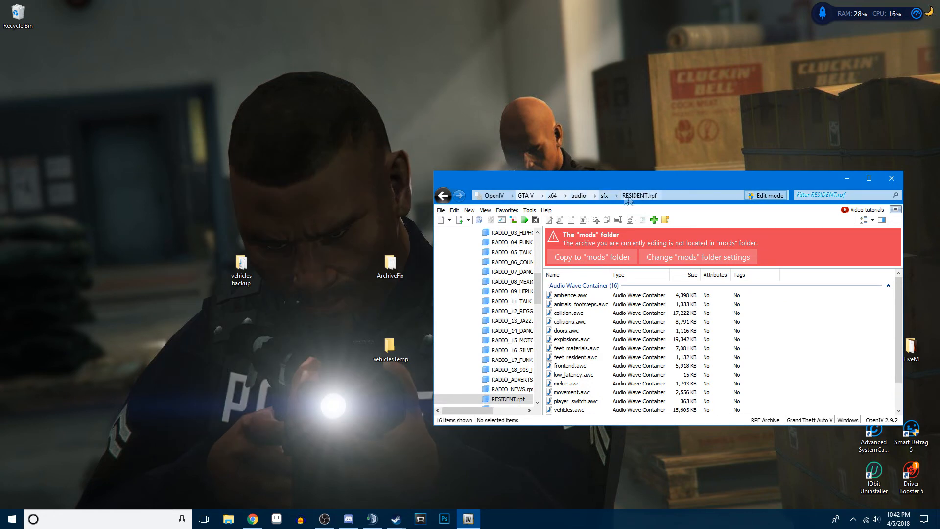
- Extract RESIDENT.rpf from the sfx folder to the desktop and place it below the vehicles backup folder
{"action": "left_click", "coordinate": [605, 196]}
{"action": "scroll", "coordinate": [621, 274], "scroll_direction": "down", "scroll_amount": 9}
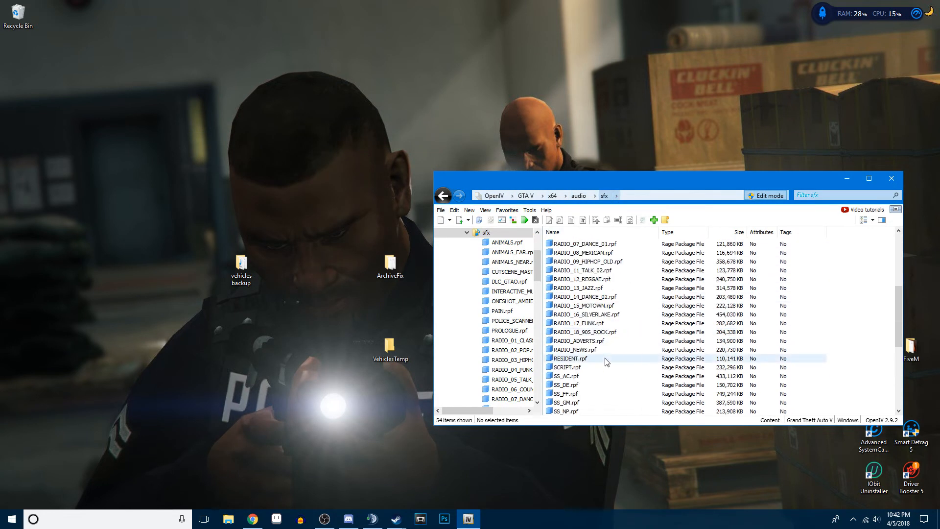
{"action": "right_click", "coordinate": [571, 286]}
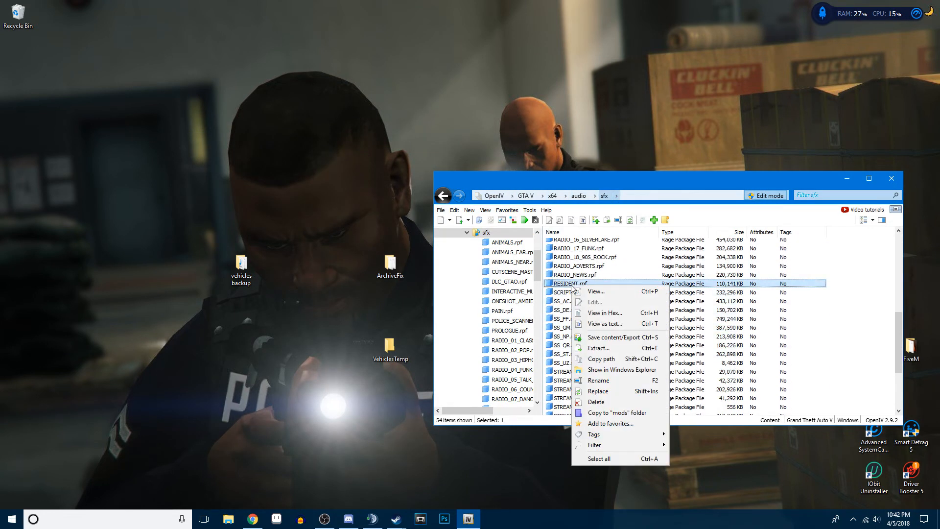
{"action": "left_click", "coordinate": [613, 351]}
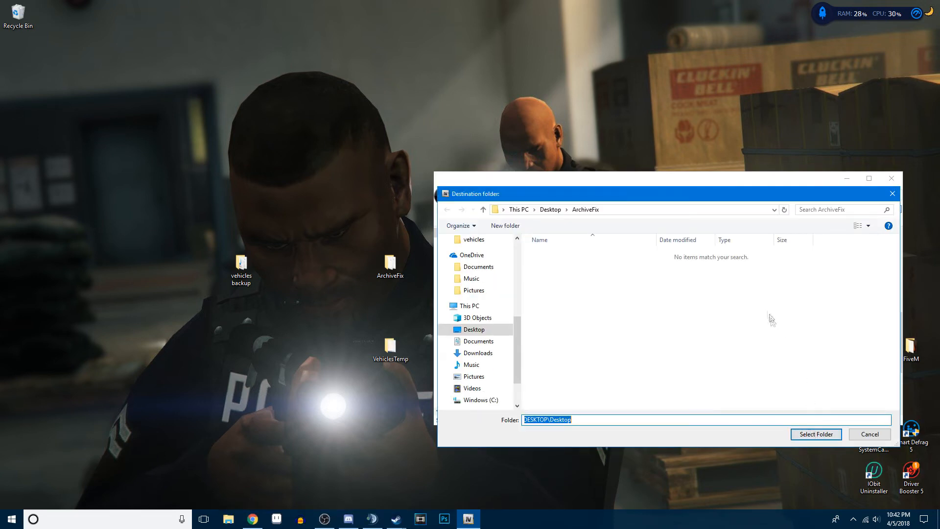
{"action": "left_click", "coordinate": [552, 211]}
{"action": "left_click", "coordinate": [816, 434]}
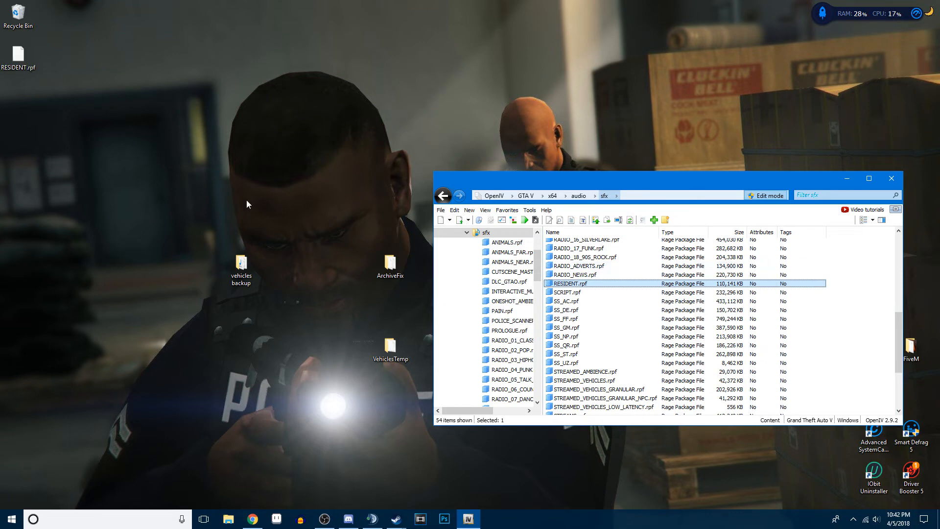
{"action": "left_click_drag", "start_coordinate": [18, 55], "coordinate": [243, 346]}
- Extract update.rpf from the GTA V update folder to the desktop, place it beside RESIDENT.rpf, and close OpenIV
{"action": "scroll", "coordinate": [621, 307], "scroll_direction": "up", "scroll_amount": 7}
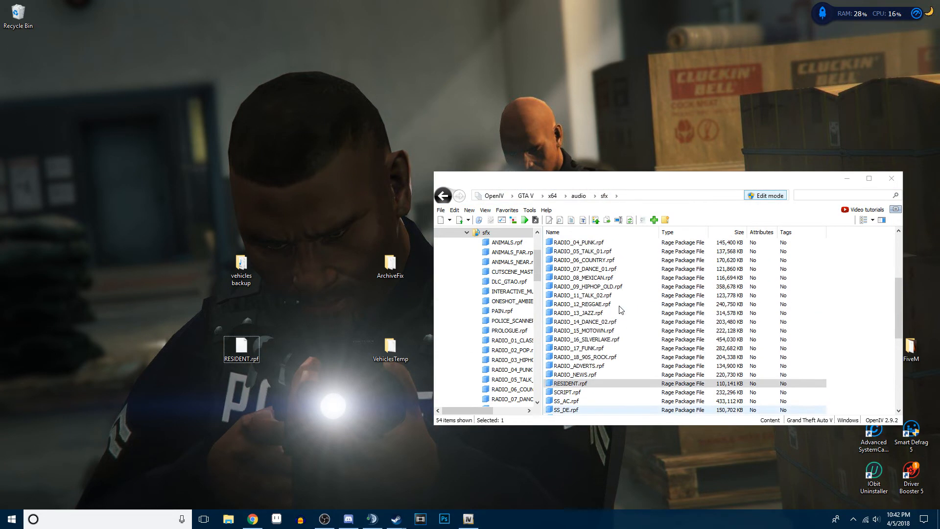
{"action": "left_click", "coordinate": [532, 196]}
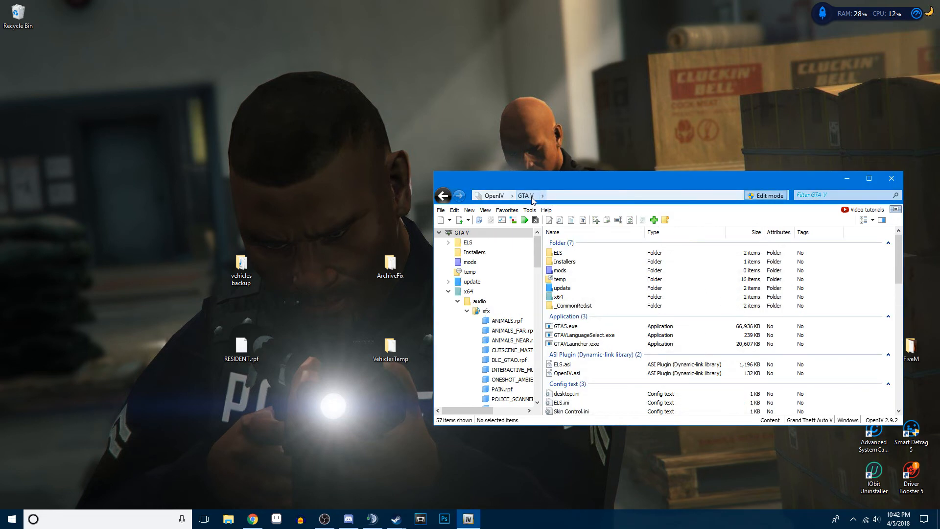
{"action": "double_click", "coordinate": [562, 288]}
{"action": "left_click", "coordinate": [572, 274]}
{"action": "right_click", "coordinate": [573, 274]}
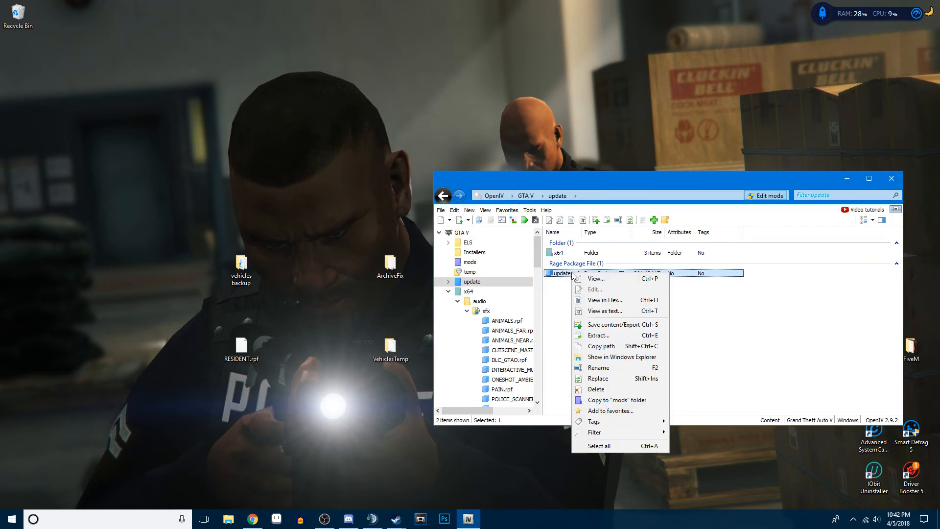
{"action": "left_click", "coordinate": [598, 335]}
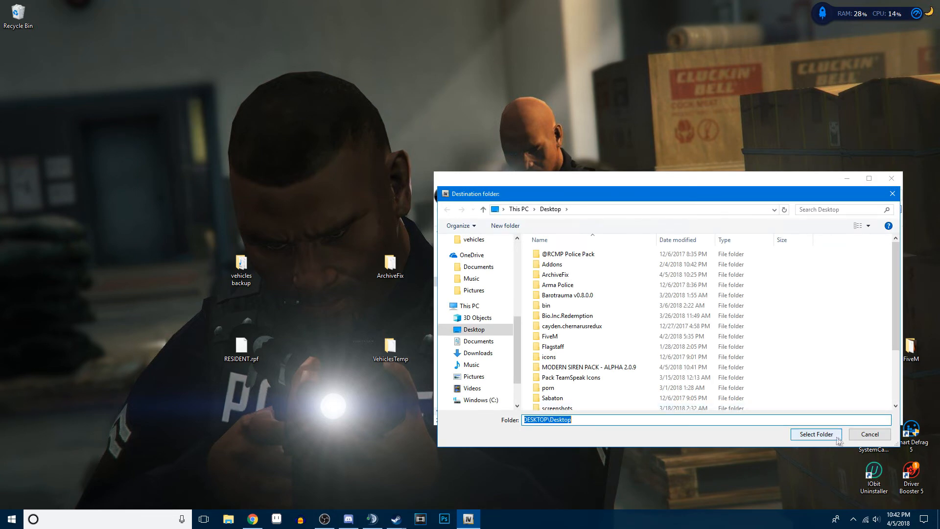
{"action": "key", "text": "Return"}
{"action": "left_click_drag", "start_coordinate": [19, 67], "coordinate": [276, 360]}
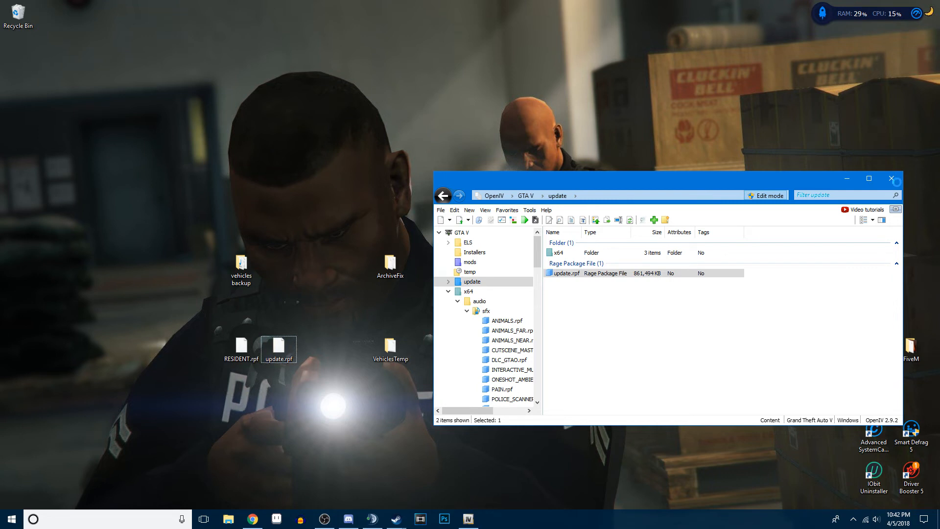
{"action": "left_click_drag", "start_coordinate": [801, 182], "coordinate": [749, 183]}
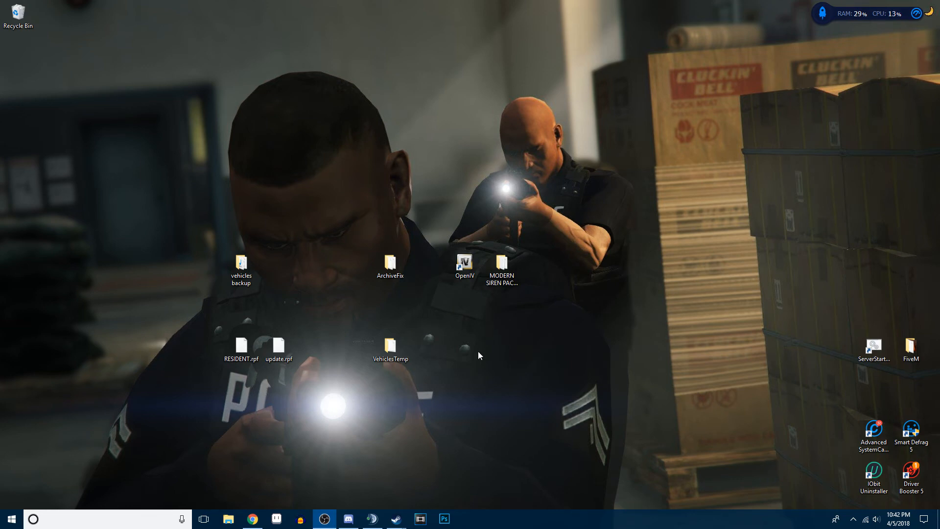
- Move RESIDENT.rpf and update.rpf below the OpenIV shortcut and open the ArchiveFix folder clear of both files
{"action": "left_click_drag", "start_coordinate": [319, 375], "coordinate": [461, 349]}
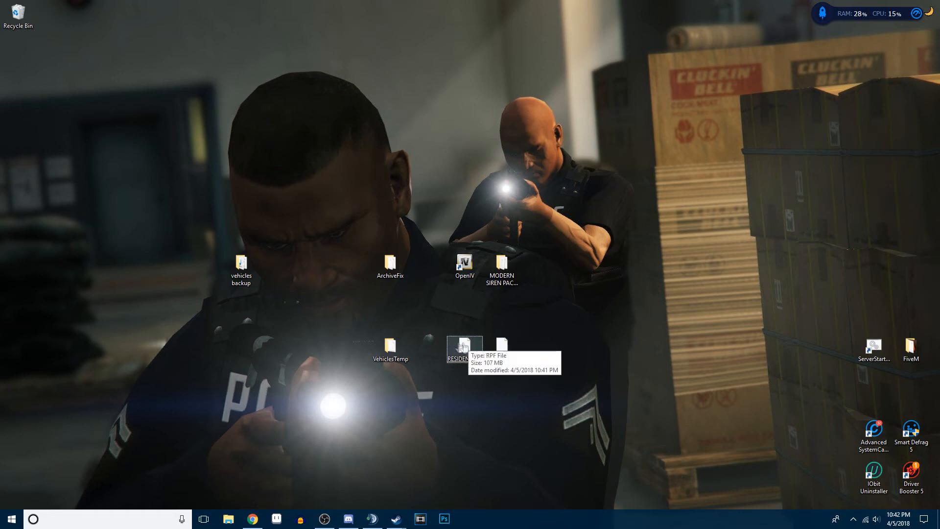
{"action": "double_click", "coordinate": [399, 277]}
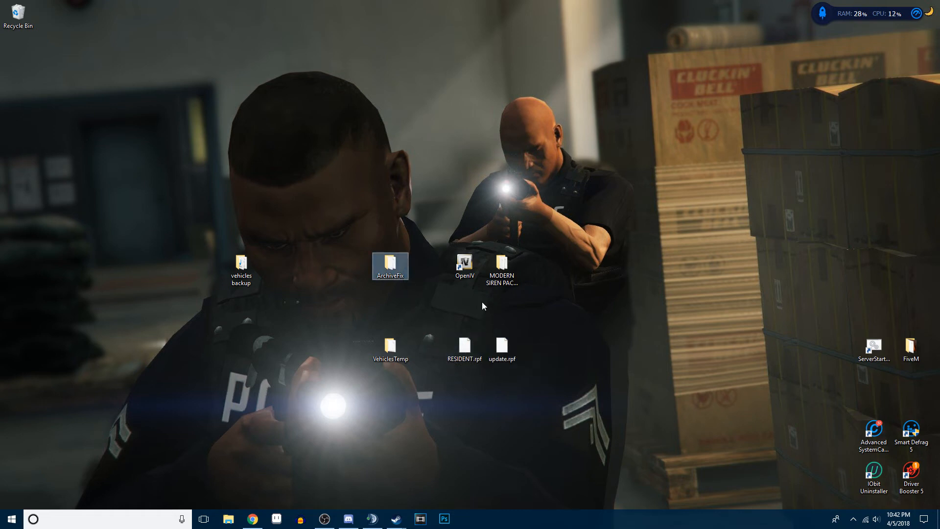
{"action": "left_click_drag", "start_coordinate": [349, 141], "coordinate": [239, 122]}
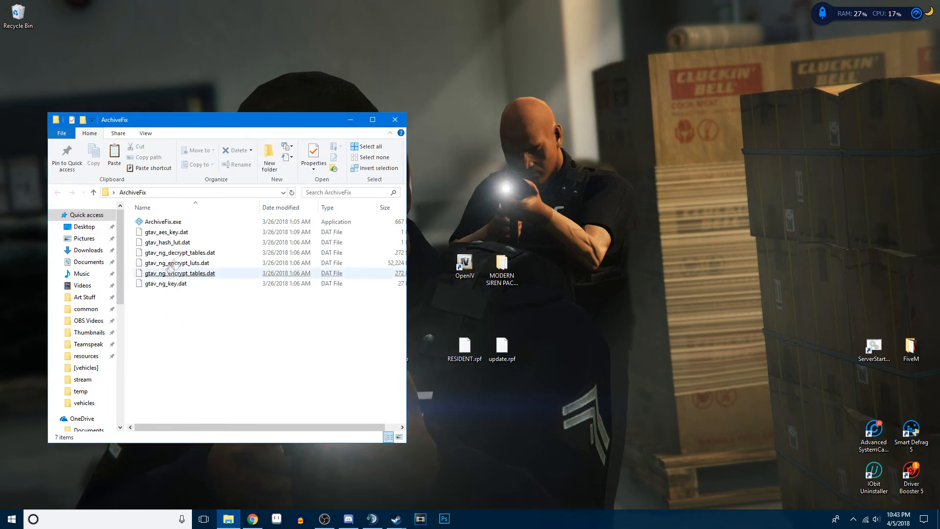
{"action": "left_click", "coordinate": [164, 222]}
{"action": "left_click_drag", "start_coordinate": [194, 318], "coordinate": [190, 228]}
{"action": "left_click", "coordinate": [166, 223]}
{"action": "left_click", "coordinate": [271, 328]}
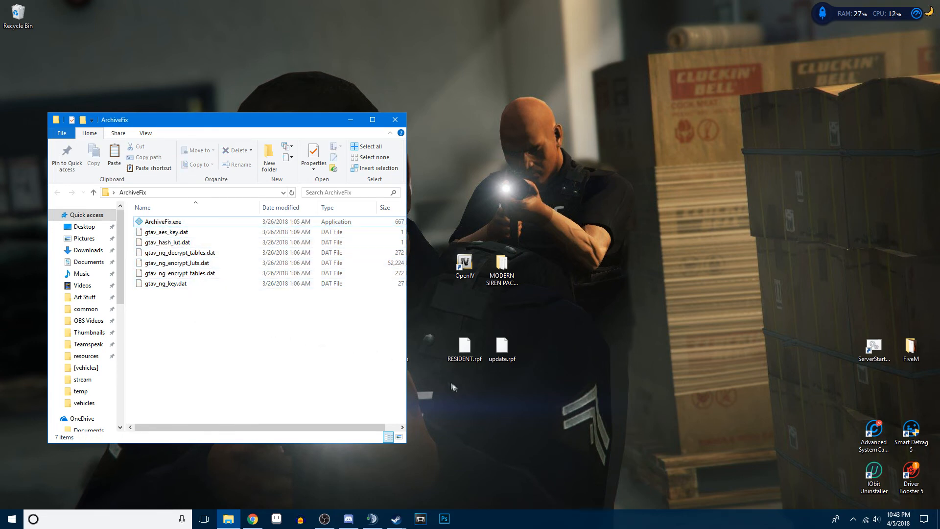
- Encrypt the desktop RESIDENT.rpf with ArchiveFix.exe and close its console once processing finishes
{"action": "left_click", "coordinate": [465, 349]}
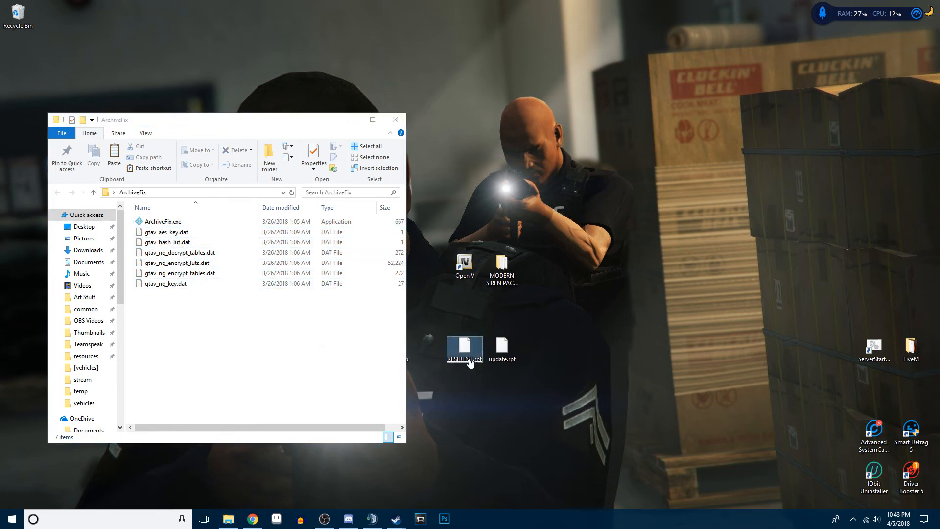
{"action": "left_click_drag", "start_coordinate": [464, 362], "coordinate": [169, 224]}
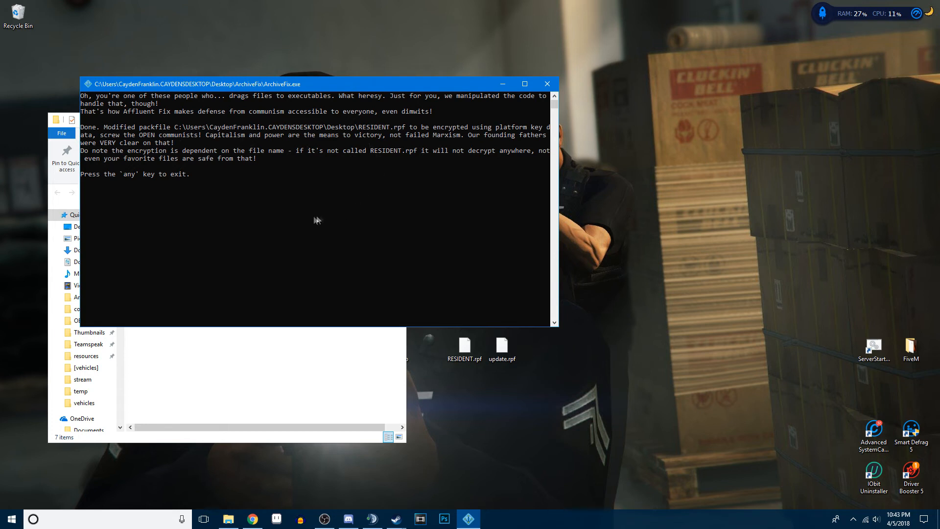
{"action": "left_click", "coordinate": [264, 174]}
{"action": "key", "text": "Return"}
{"action": "key", "text": "Return"}
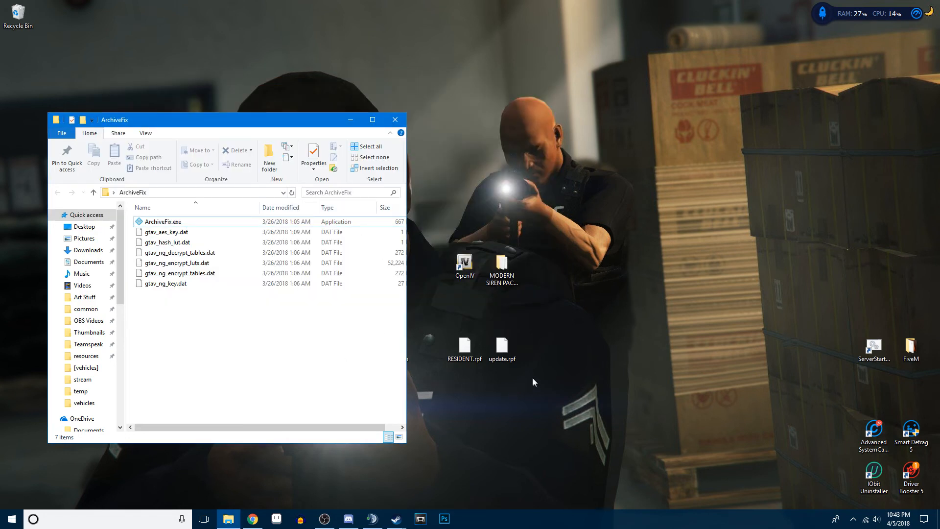
- Run the desktop update.rpf through ArchiveFix.exe, dismiss its console, and close the ArchiveFix folder
{"action": "left_click", "coordinate": [464, 348]}
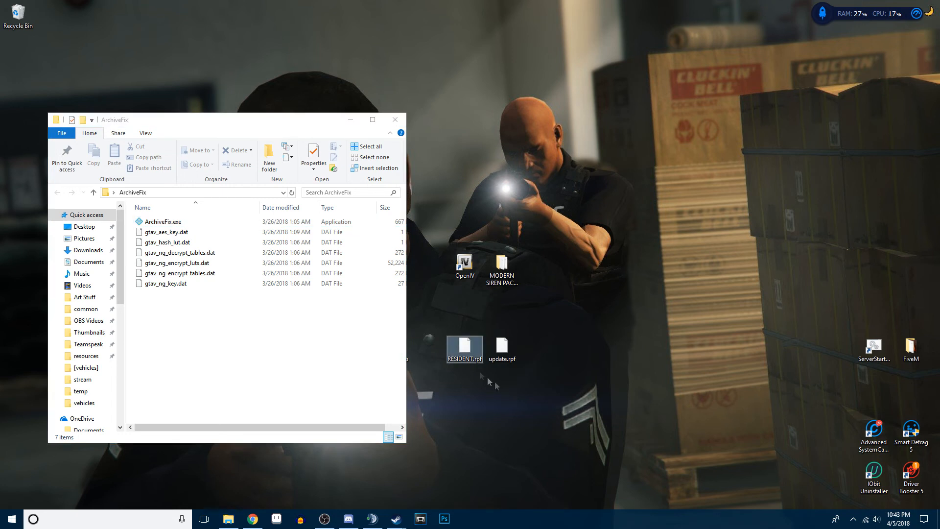
{"action": "left_click_drag", "start_coordinate": [502, 349], "coordinate": [179, 226]}
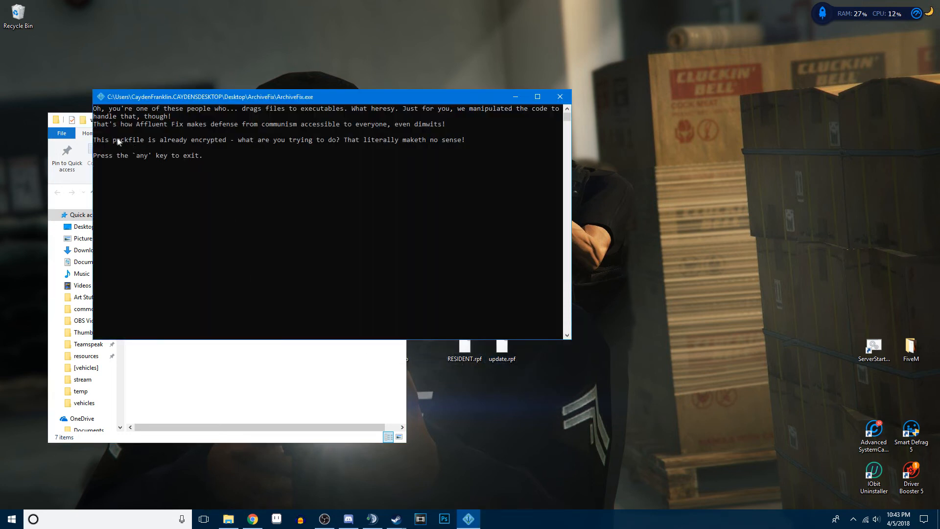
{"action": "left_click_drag", "start_coordinate": [94, 141], "coordinate": [463, 139]}
{"action": "left_click", "coordinate": [463, 139]}
{"action": "key", "text": "Escape"}
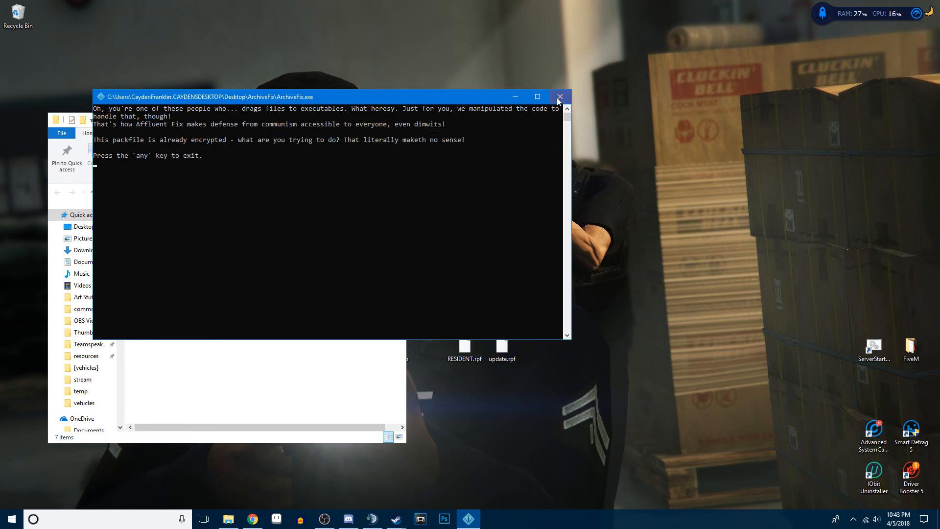
{"action": "key", "text": "Return"}
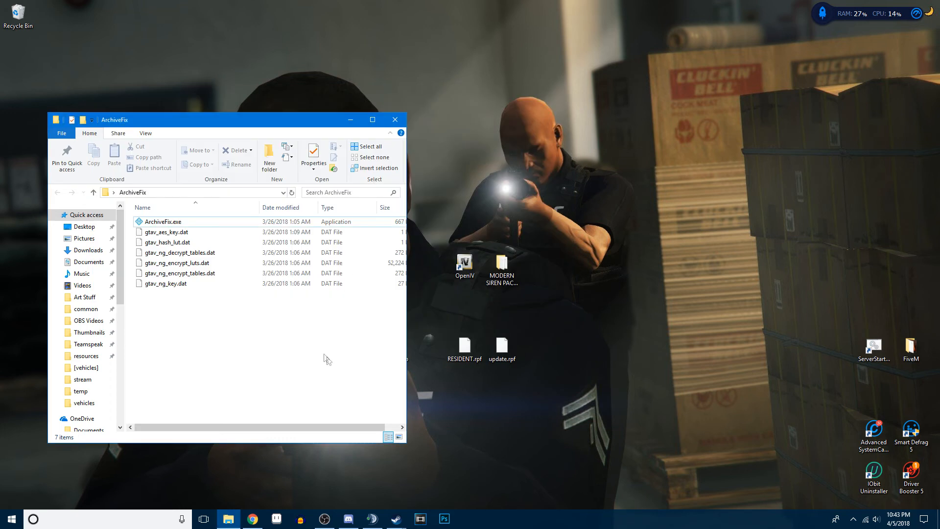
{"action": "left_click", "coordinate": [395, 119]}
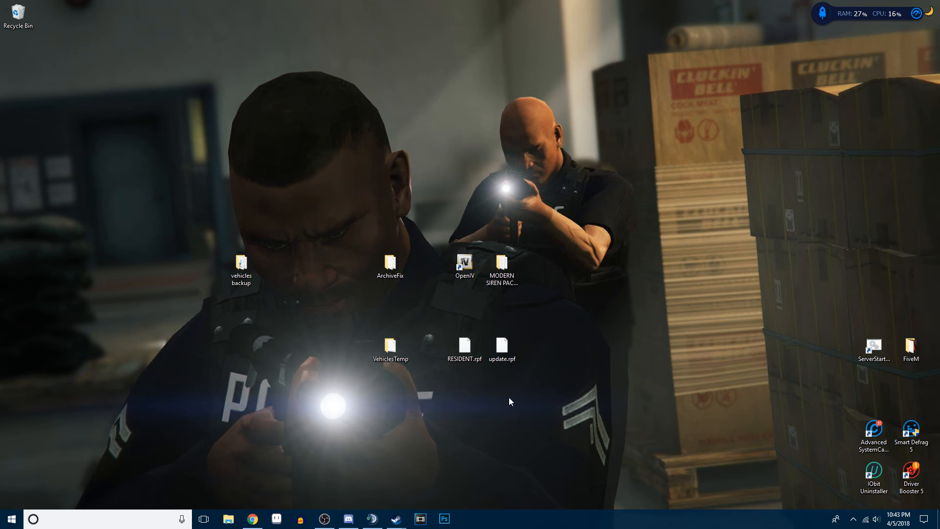
- Open the Grand Theft Auto V folder inside steamapps\common in a File Explorer window clear of the desktop RPF files
{"action": "left_click", "coordinate": [227, 517]}
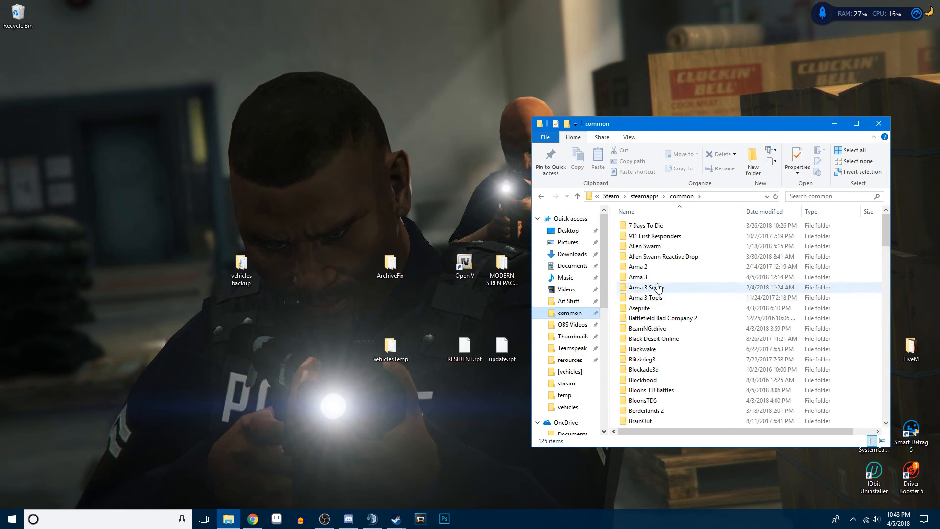
{"action": "scroll", "coordinate": [656, 289], "scroll_direction": "down", "scroll_amount": 10}
{"action": "double_click", "coordinate": [658, 246]}
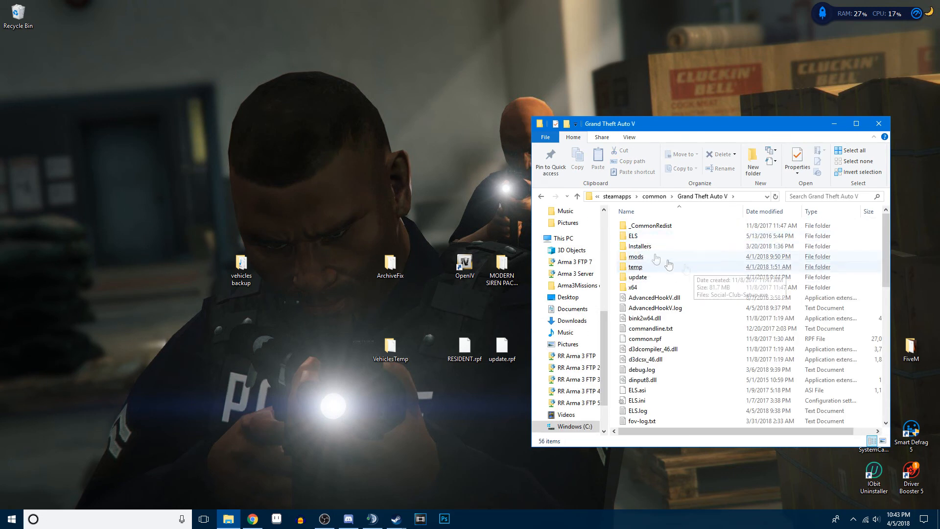
{"action": "left_click", "coordinate": [641, 266]}
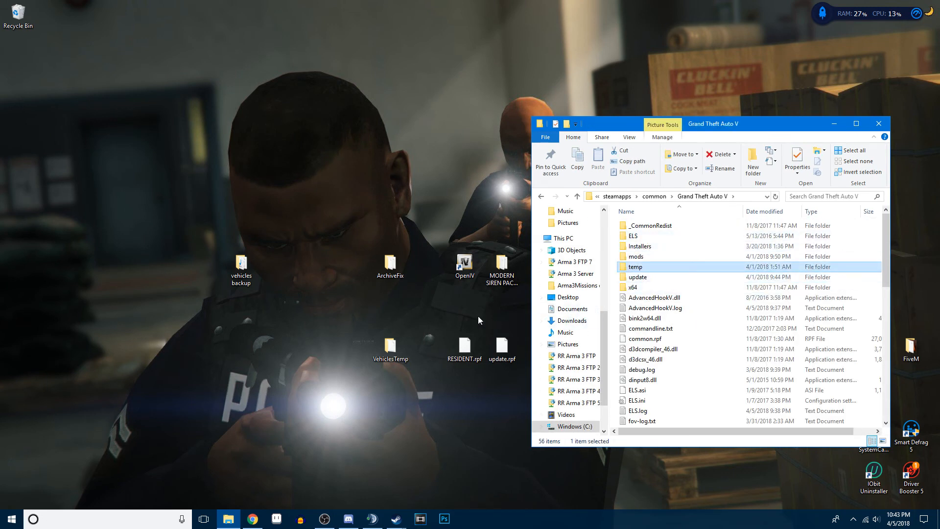
{"action": "left_click", "coordinate": [640, 298]}
{"action": "left_click", "coordinate": [618, 278]}
{"action": "left_click", "coordinate": [614, 278]}
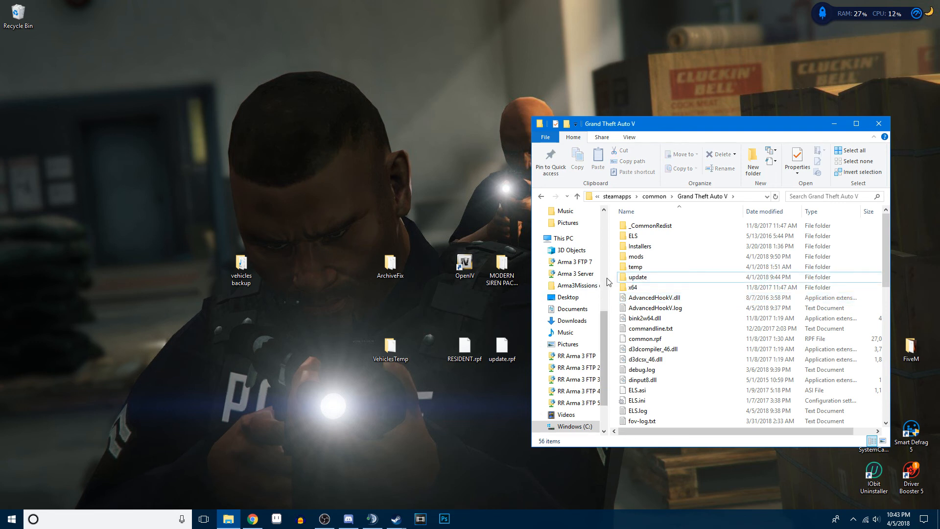
- Move the desktop RESIDENT.rpf into the game's x64\audio\sfx folder, replacing the existing file
{"action": "left_click", "coordinate": [623, 288]}
{"action": "double_click", "coordinate": [623, 288]}
{"action": "double_click", "coordinate": [648, 226]}
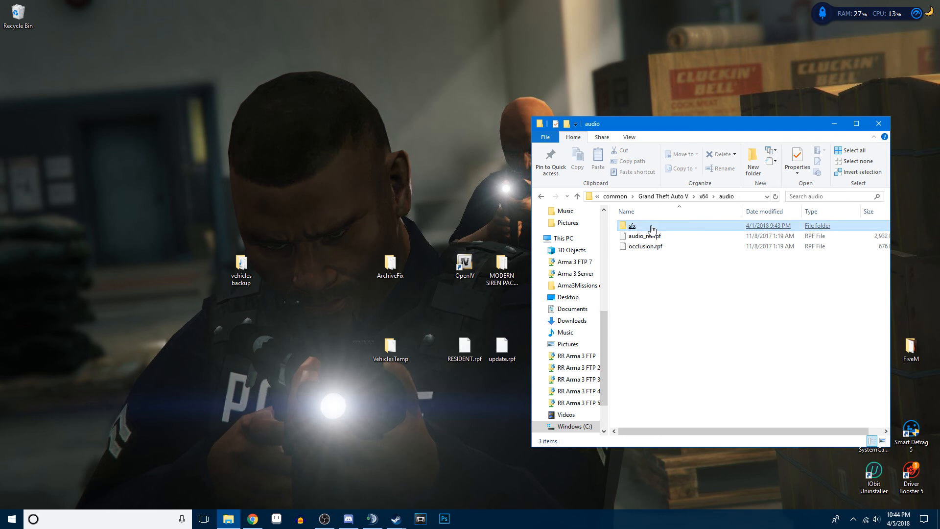
{"action": "double_click", "coordinate": [649, 226]}
{"action": "left_click_drag", "start_coordinate": [464, 348], "coordinate": [612, 327]}
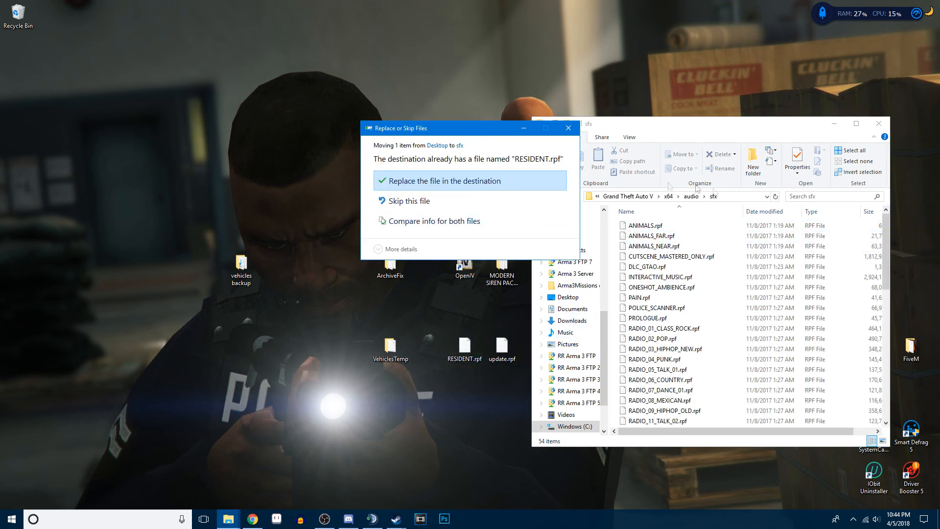
{"action": "left_click", "coordinate": [504, 186]}
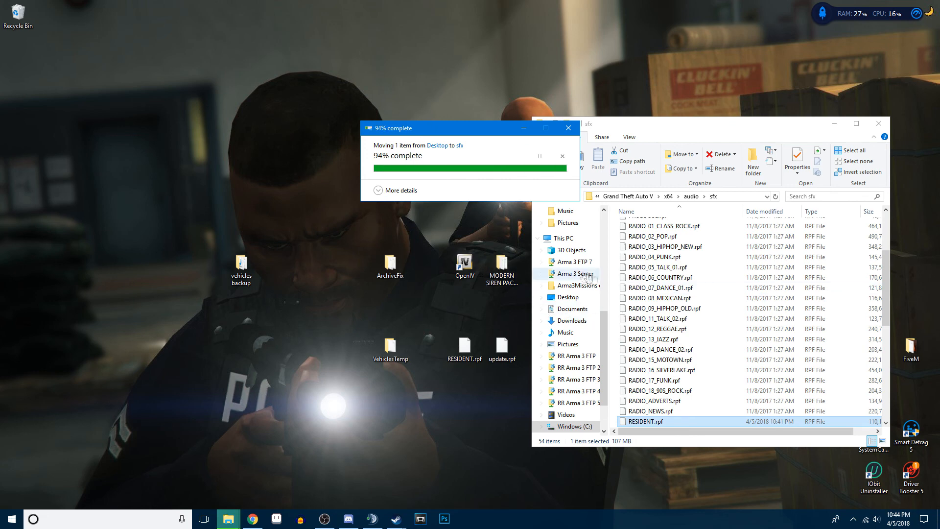
- Move the desktop update.rpf into the Grand Theft Auto V update folder, replacing the existing file
{"action": "left_click", "coordinate": [642, 196]}
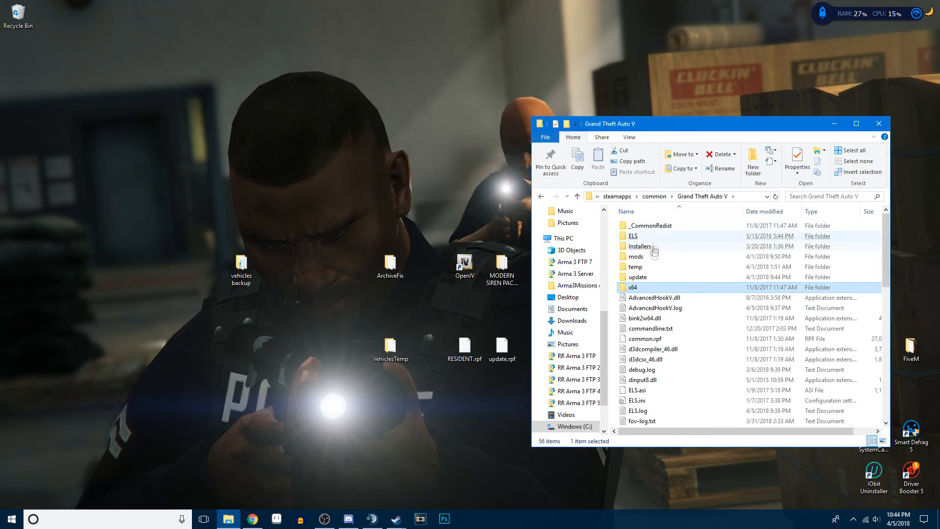
{"action": "left_click", "coordinate": [642, 278]}
{"action": "double_click", "coordinate": [638, 277]}
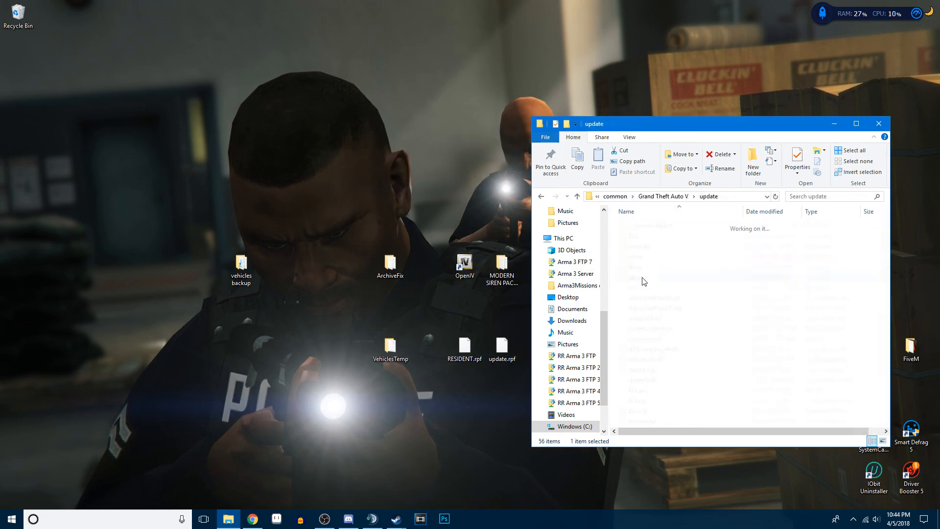
{"action": "left_click_drag", "start_coordinate": [502, 348], "coordinate": [680, 327]}
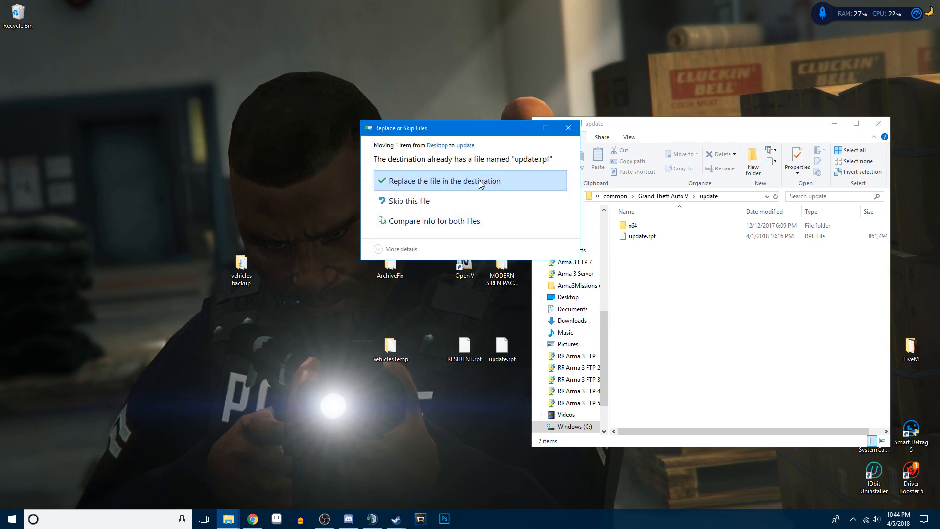
{"action": "left_click", "coordinate": [480, 181]}
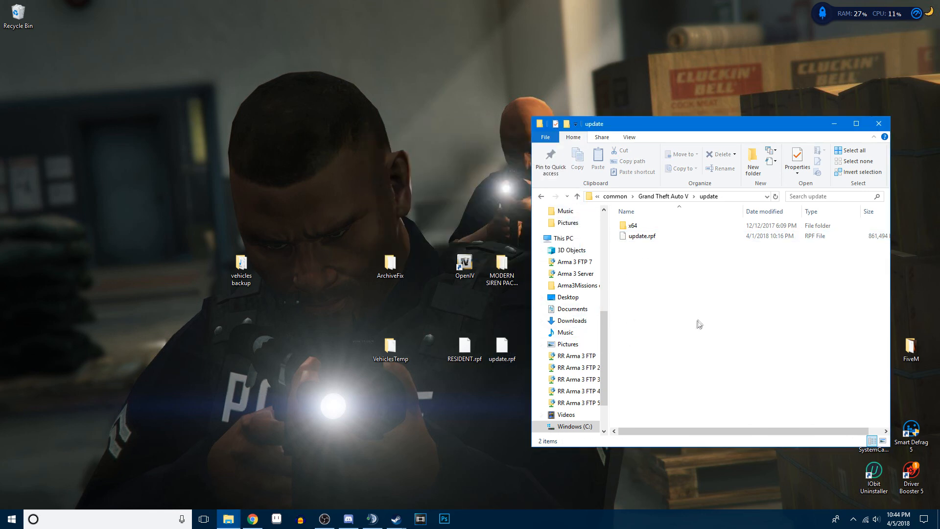